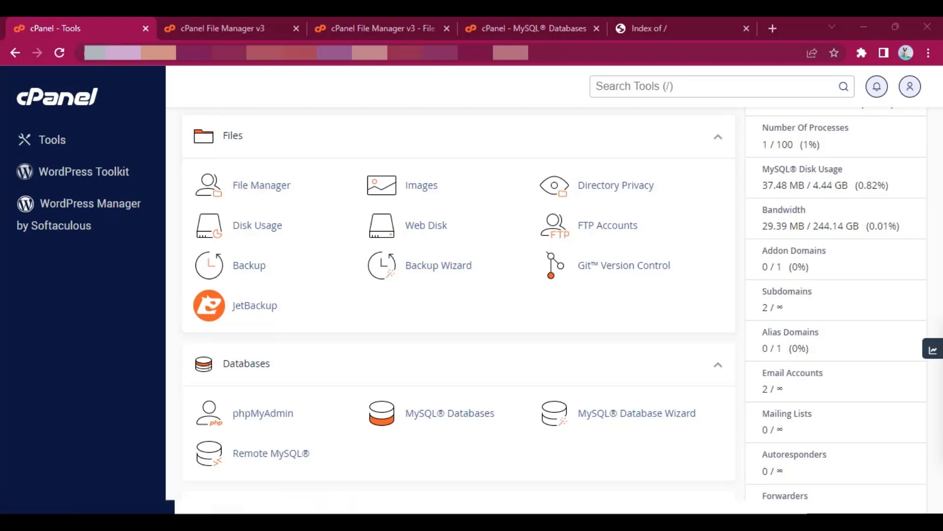
- Switch to File Manager and open the martvill subdomain's folder
click(257, 22)
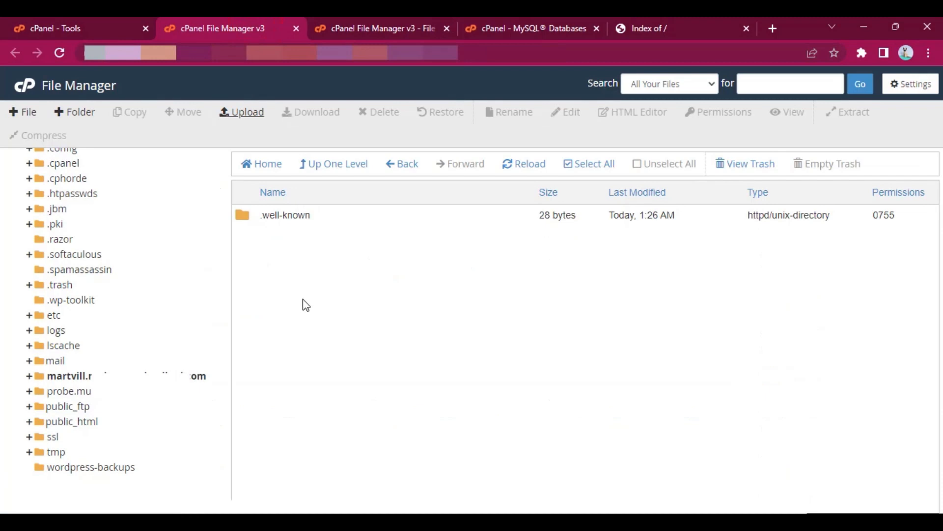
click(338, 342)
click(195, 380)
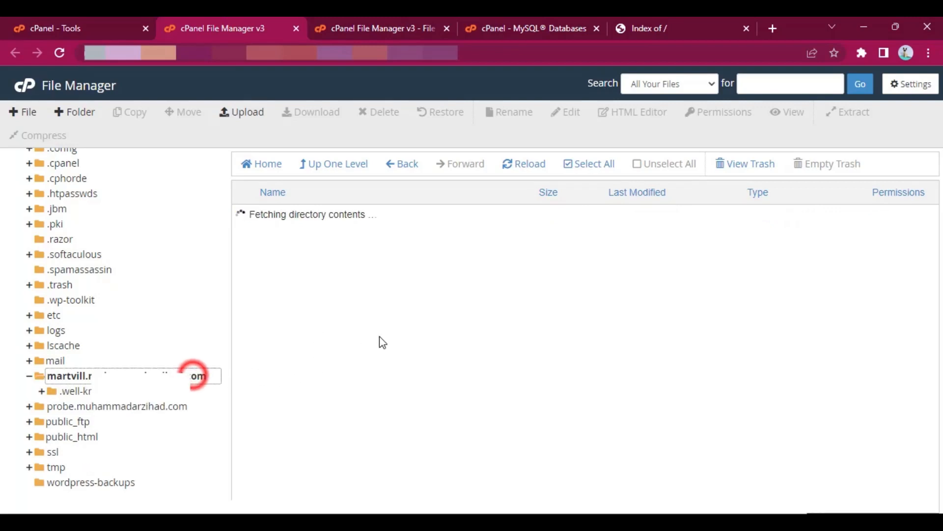
click(380, 273)
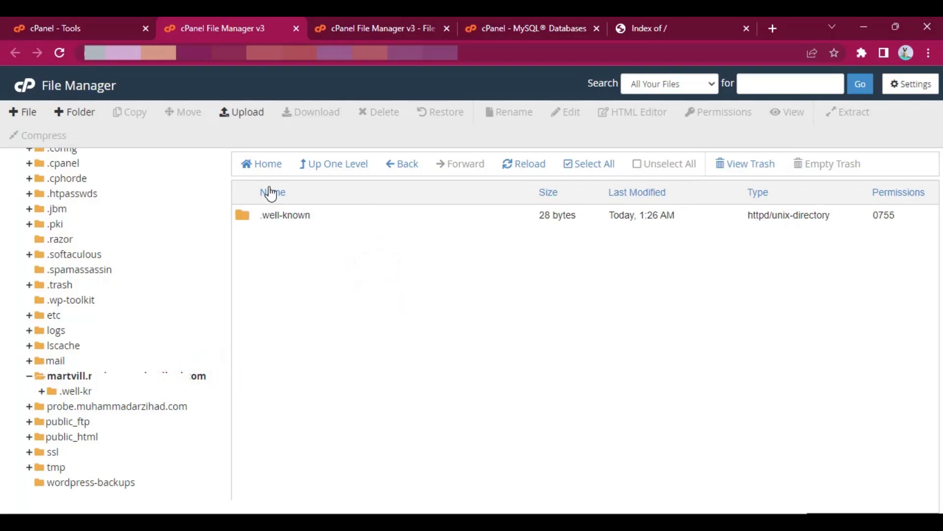
- Upload multivendor.zip into the martvill subdomain folder and return to its file listing
click(242, 114)
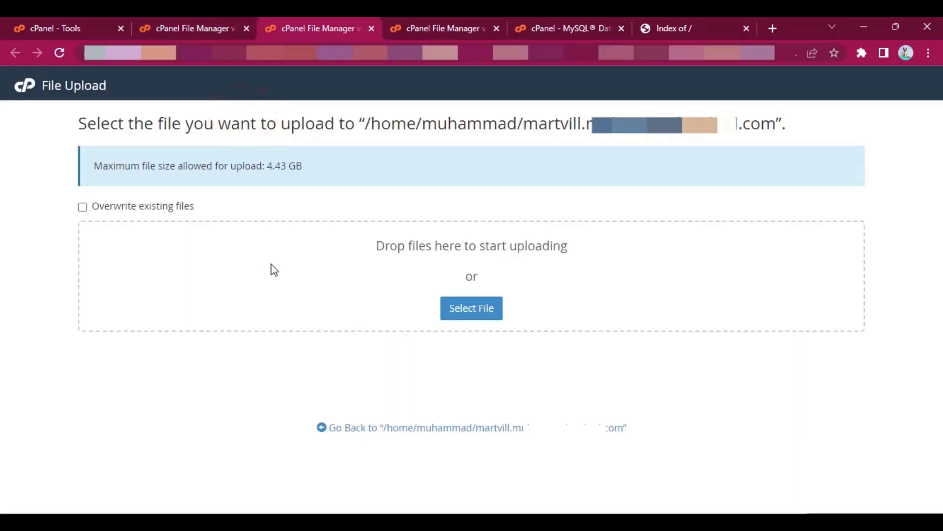
click(466, 312)
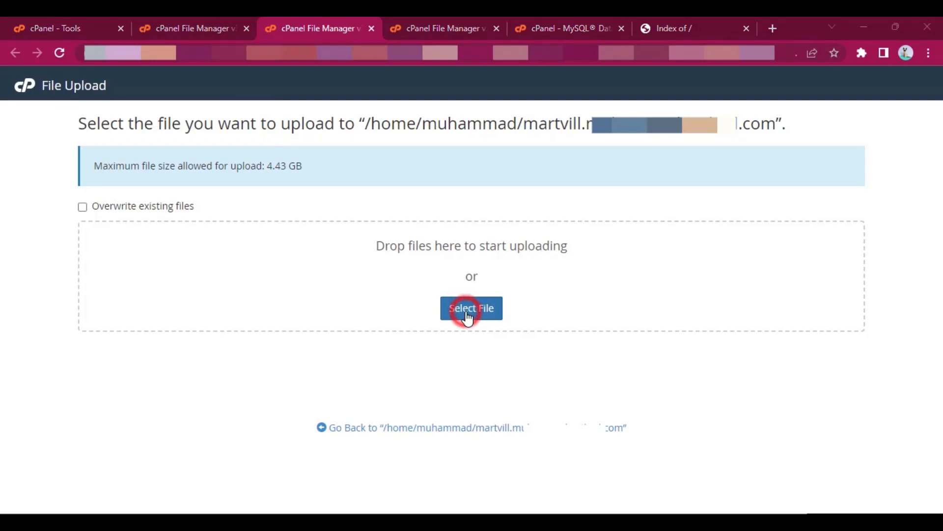
click(182, 169)
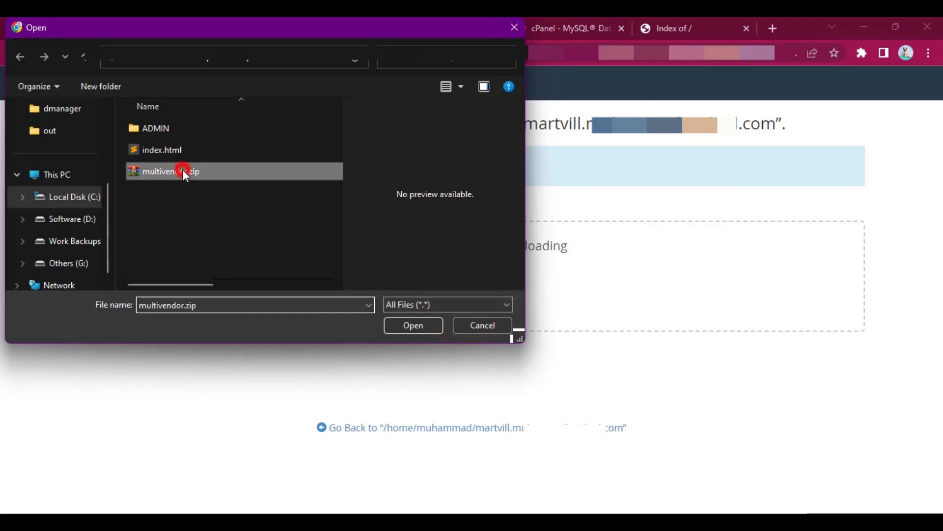
click(411, 332)
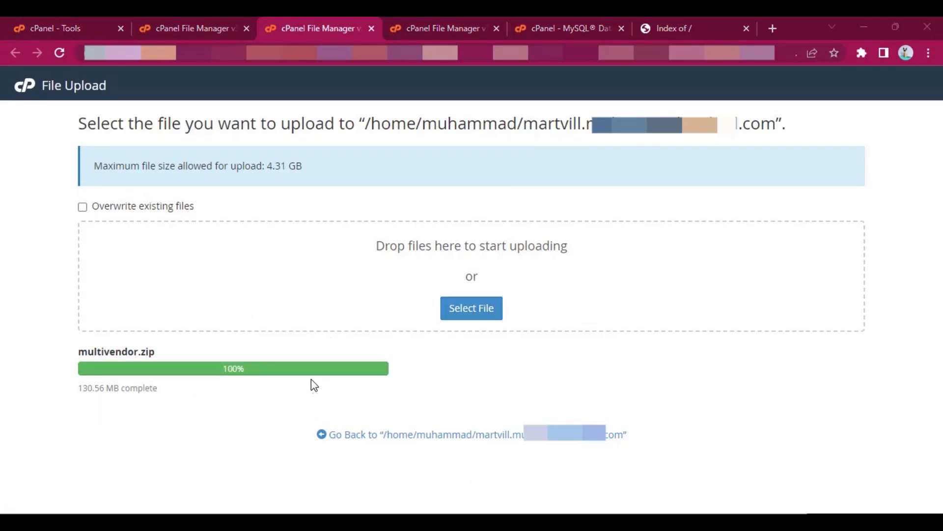
click(437, 435)
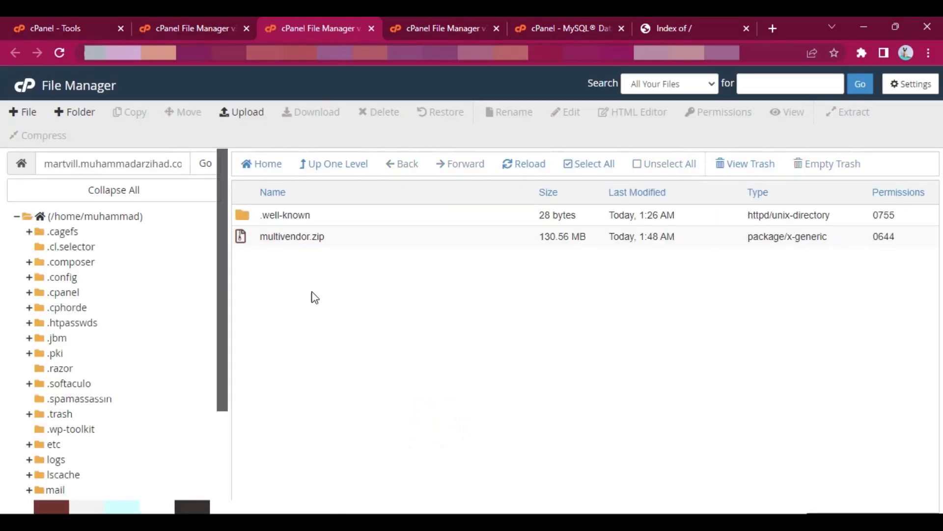
- Extract multivendor.zip into the martvill subdomain folder and dismiss the extraction results
right_click(342, 239)
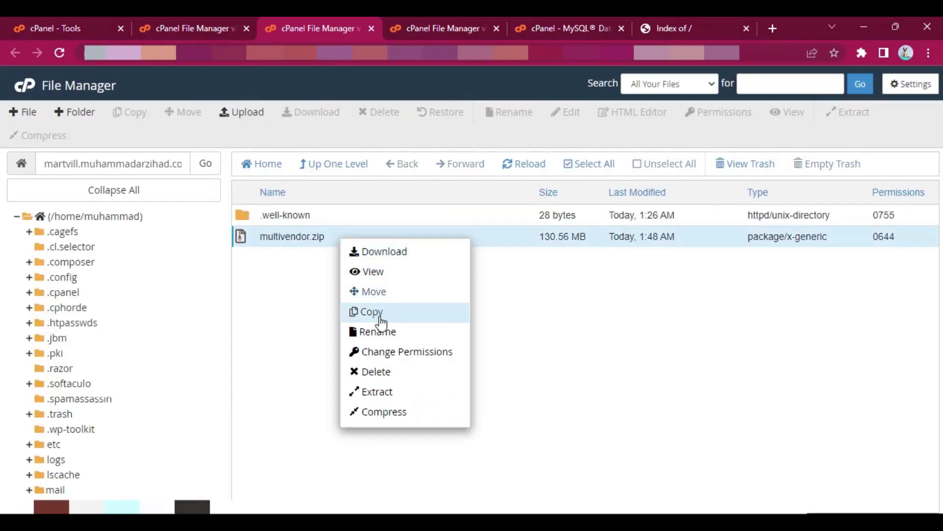
click(392, 395)
click(574, 360)
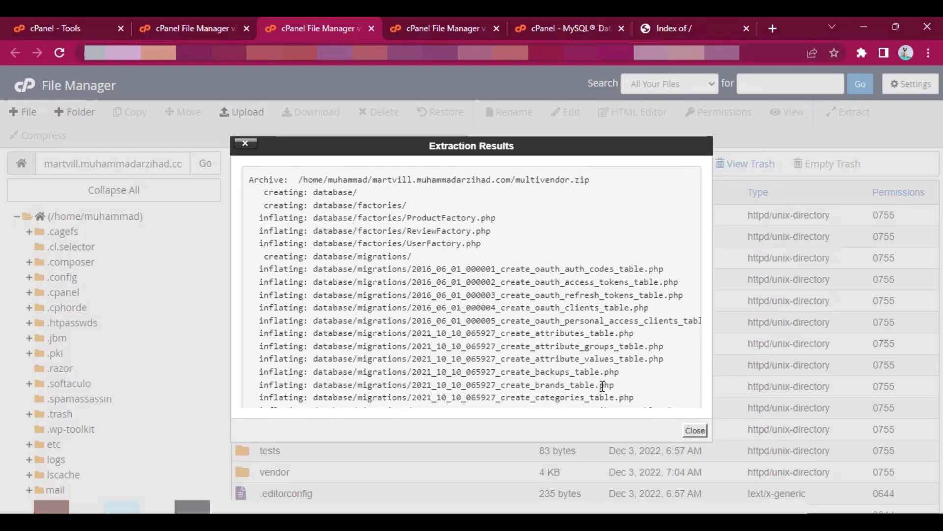
click(694, 429)
- Delete the multivendor.zip archive from the martvill subdomain folder
scroll(428, 300, down, 8)
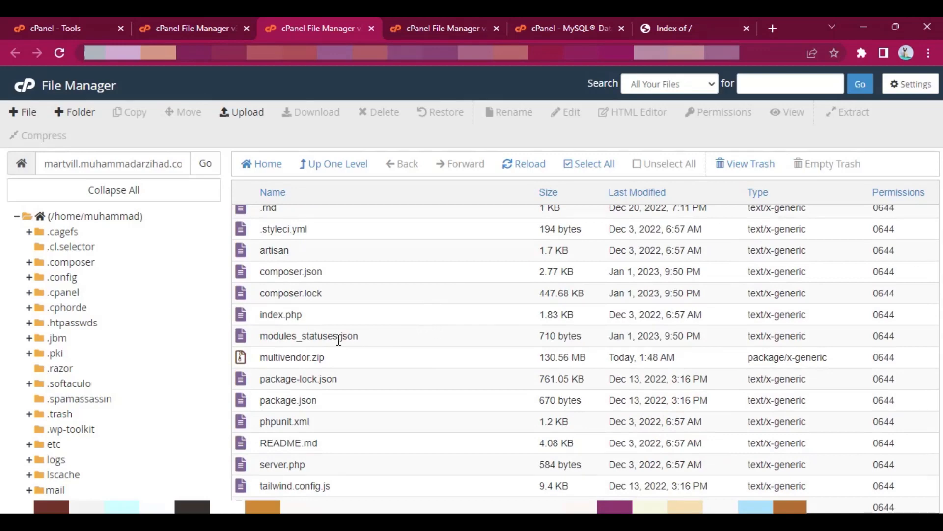
right_click(383, 364)
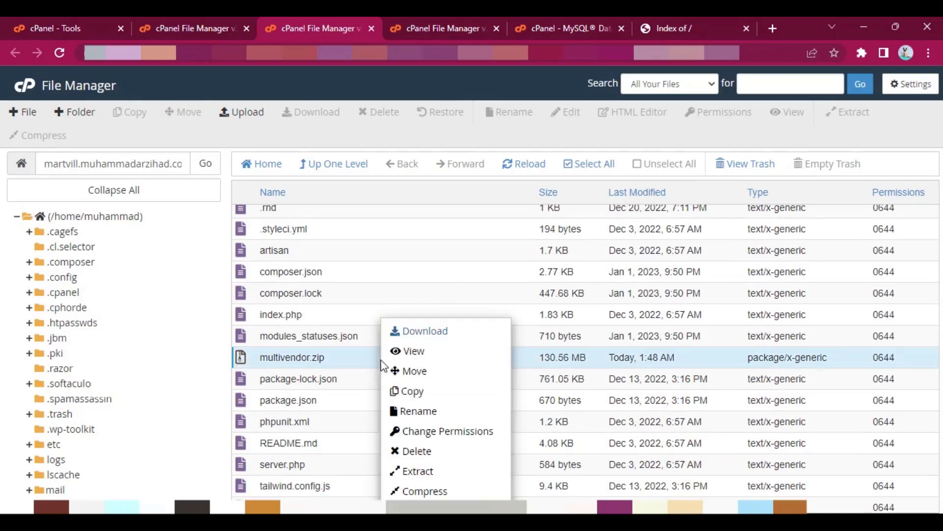
click(433, 457)
click(574, 333)
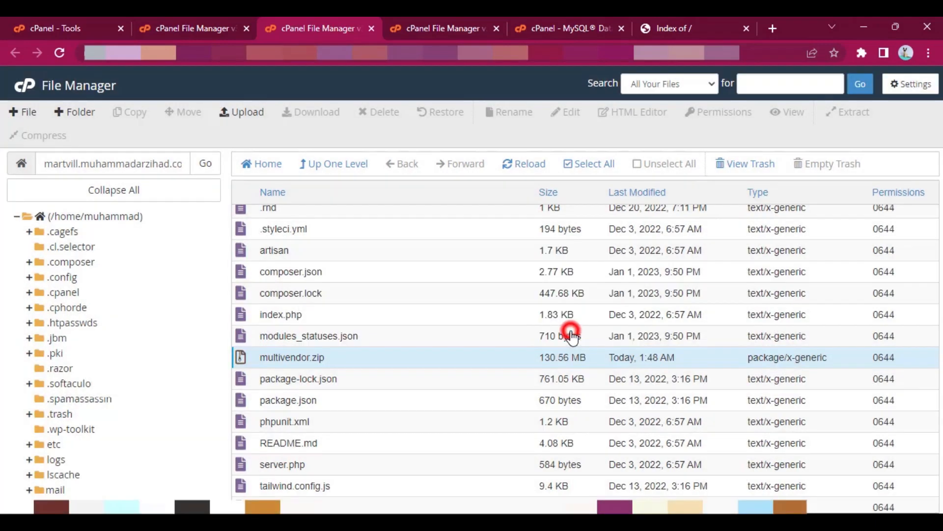
scroll(412, 366, up, 8)
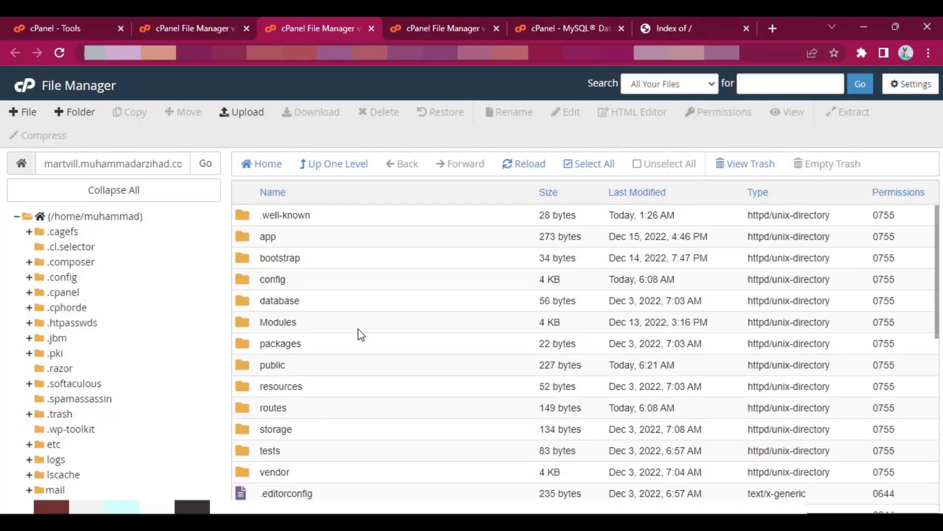
scroll(447, 327, down, 5)
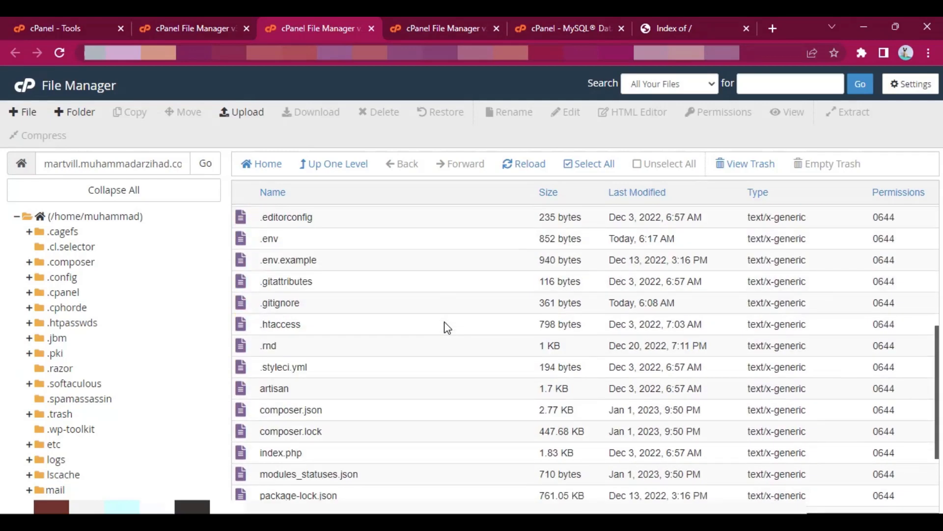
scroll(412, 339, up, 5)
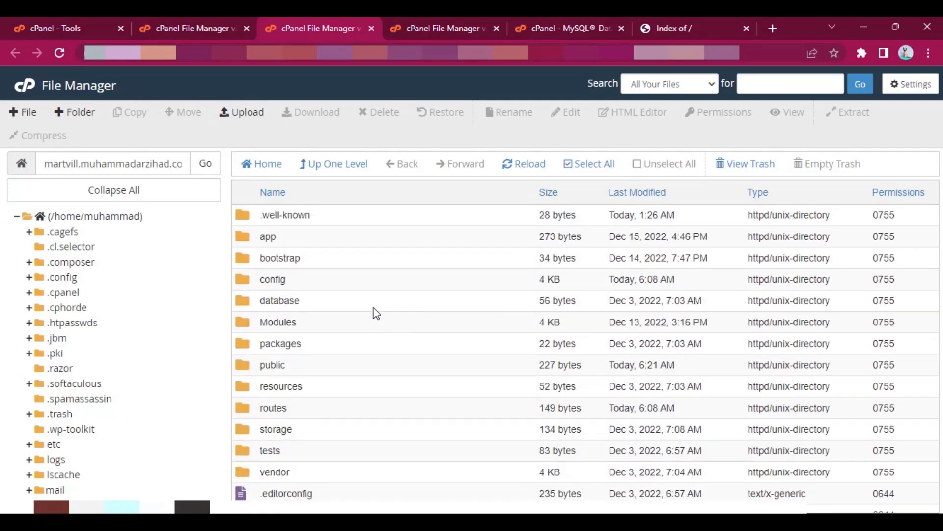
- Reload the martvill site in the browser and open its /install address
click(647, 20)
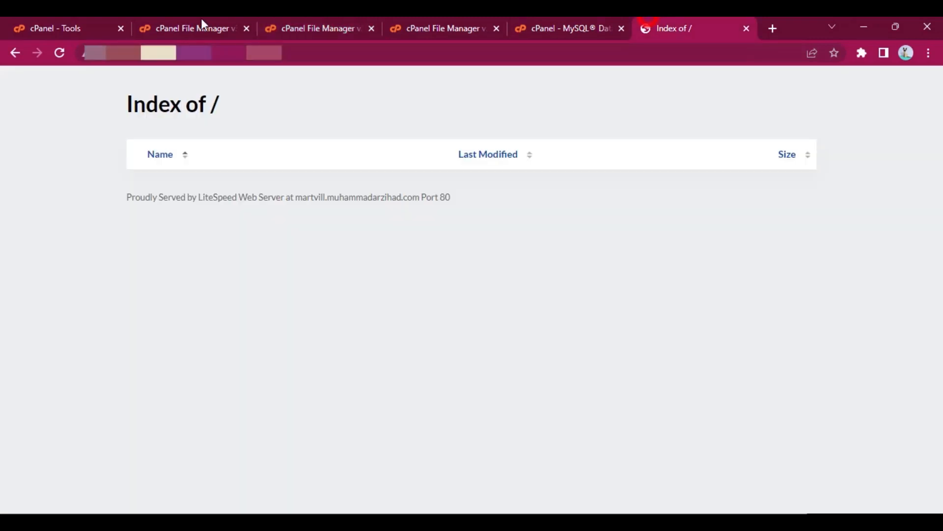
click(59, 53)
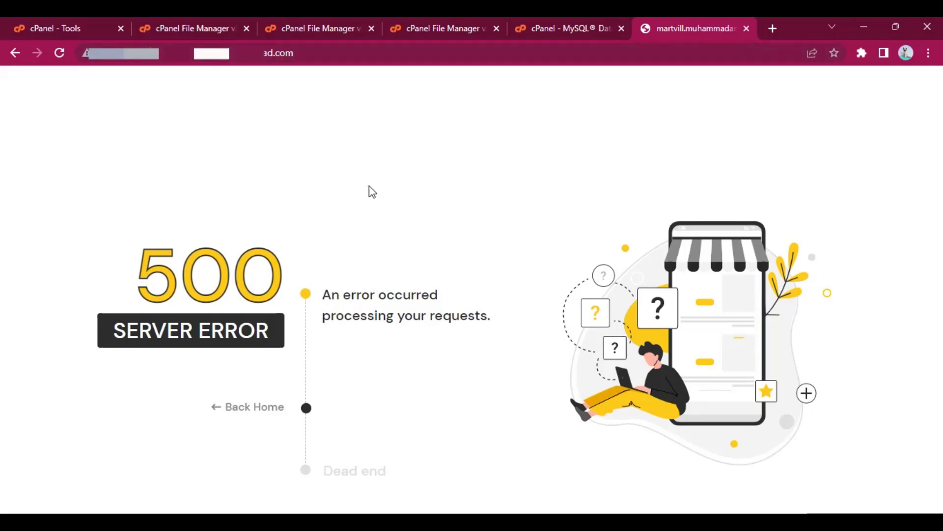
click(360, 53)
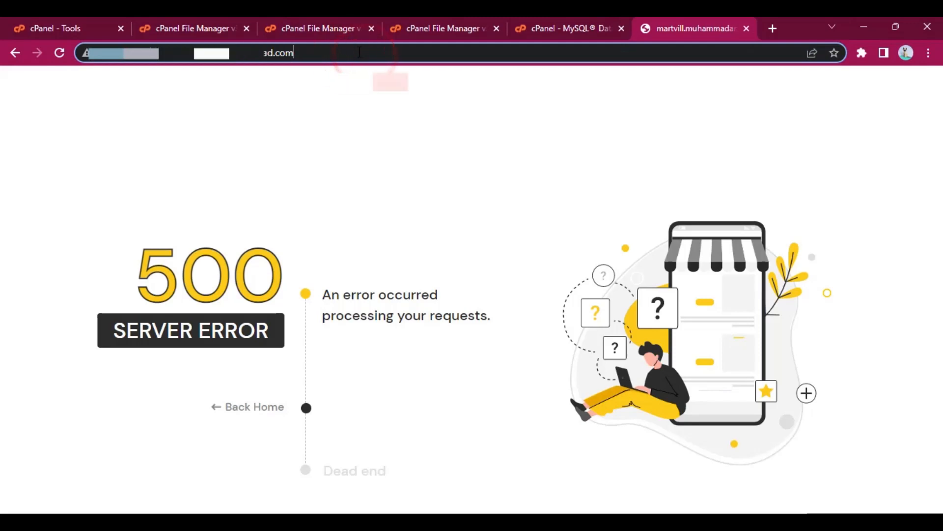
text(/)
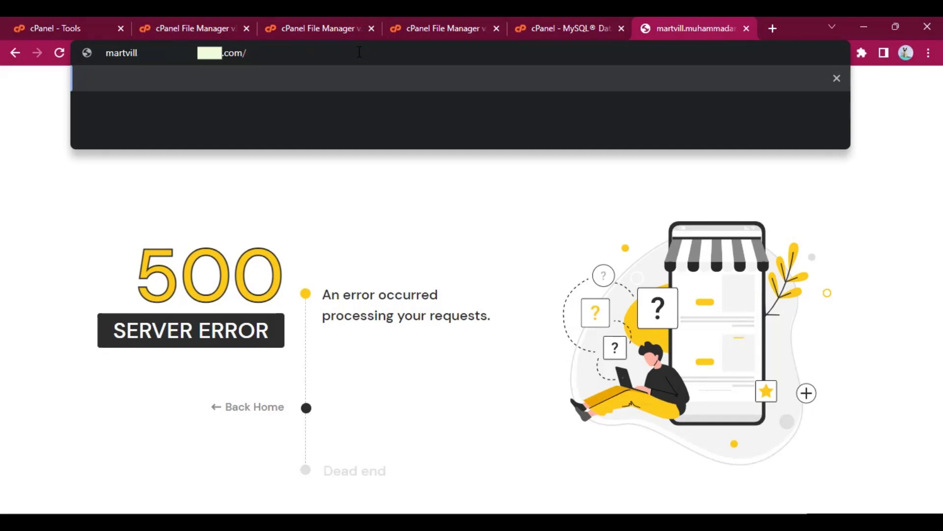
text(install)
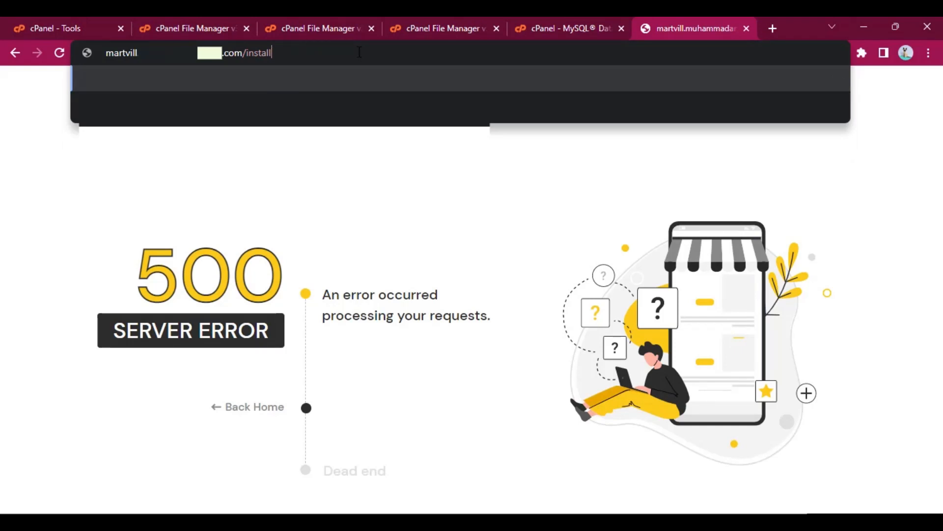
key(Return)
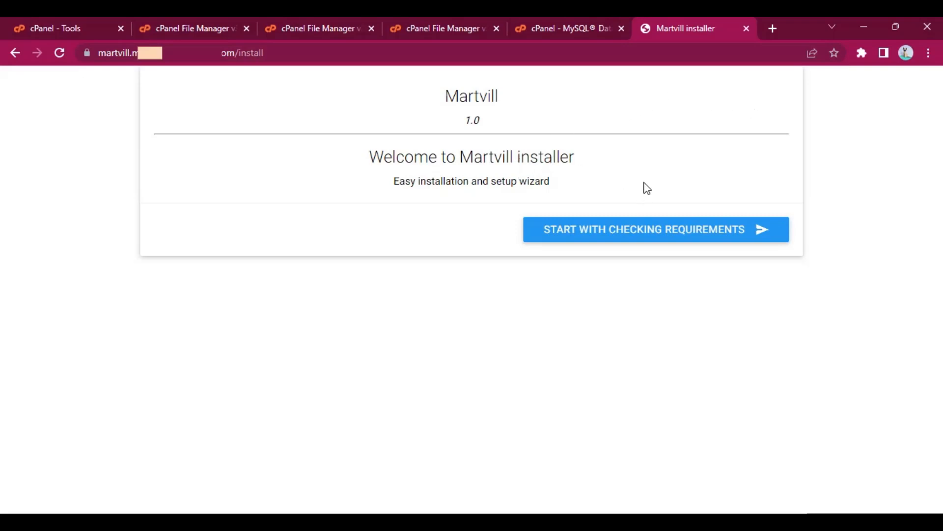
- Start the Martvill installer's requirements check, review the server requirements, and continue to the permissions check
click(688, 237)
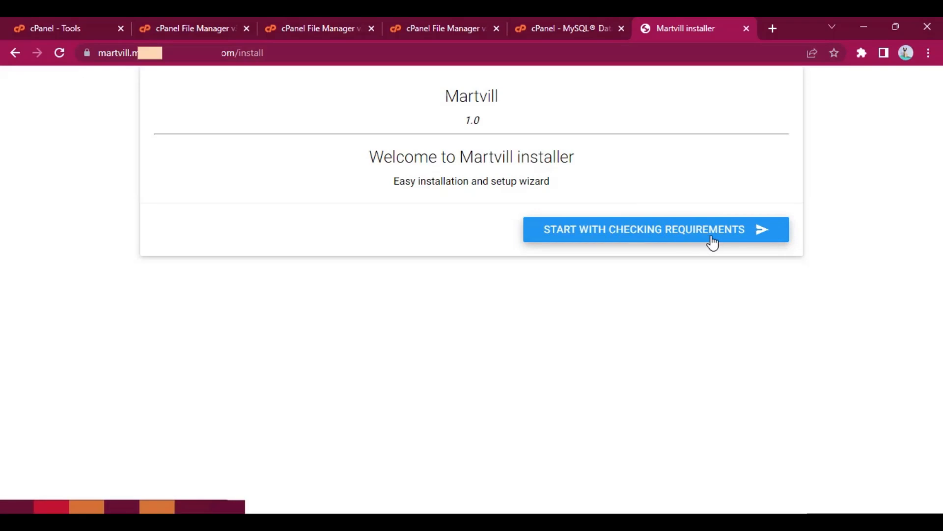
click(713, 236)
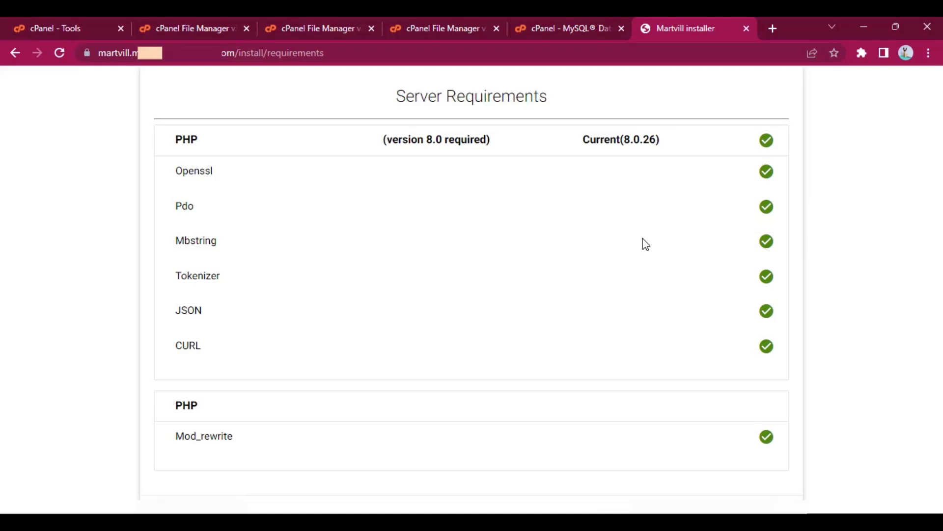
scroll(645, 245, down, 1)
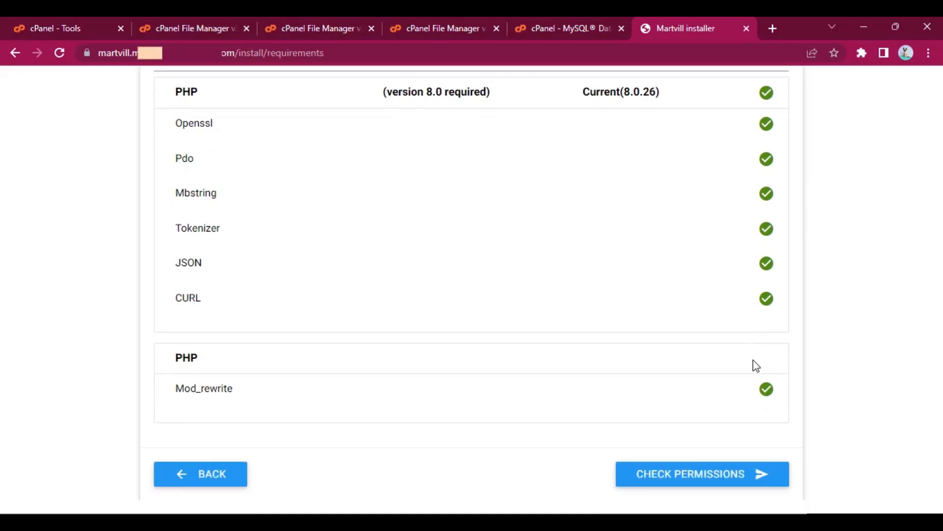
scroll(712, 423, up, 1)
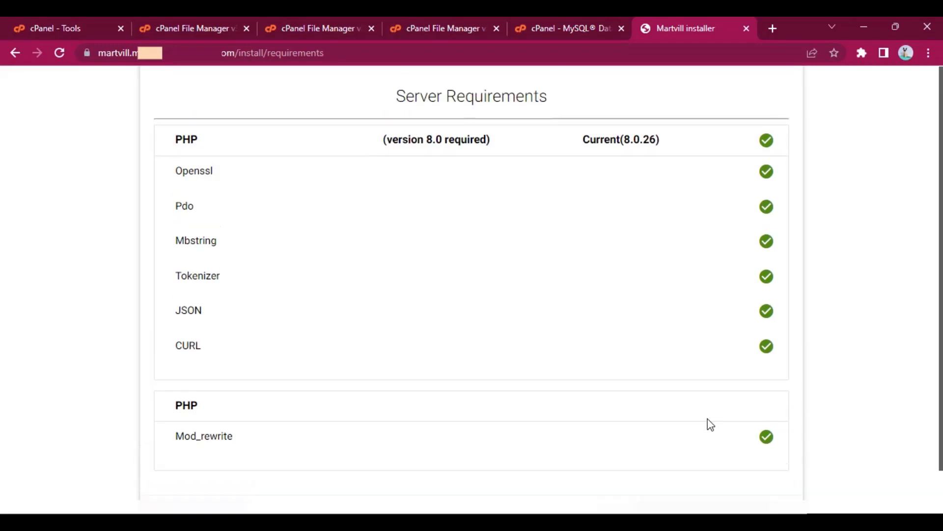
scroll(710, 427, down, 1)
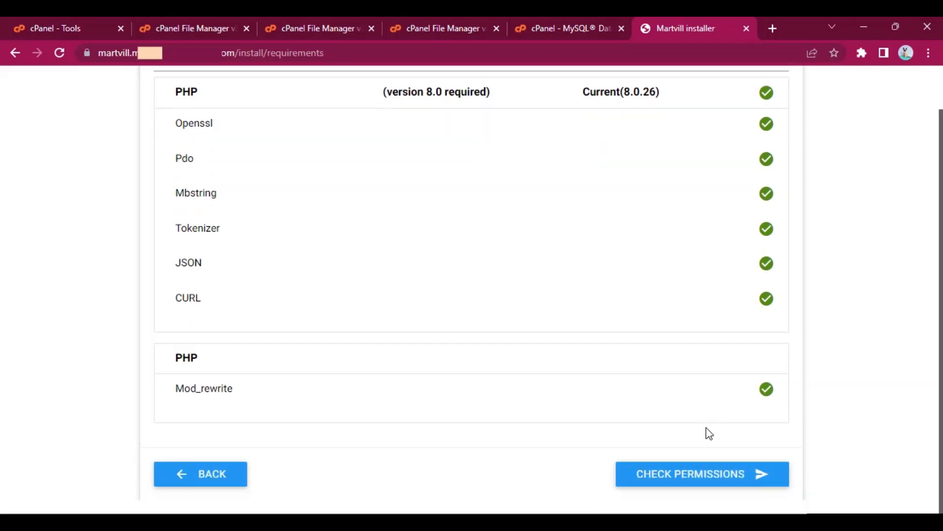
click(708, 479)
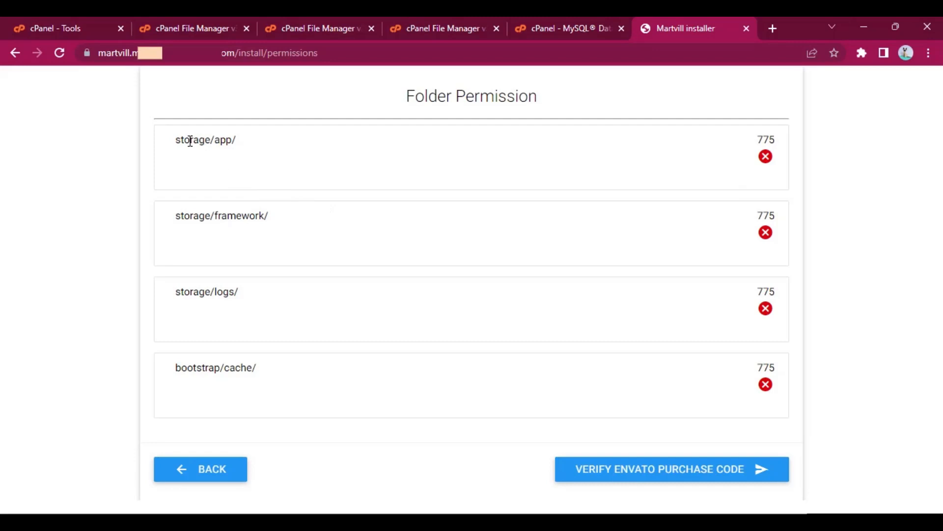
- Examine the folders listed on the Folder Permission page and the permission value each one requires
drag(190, 141, 242, 148)
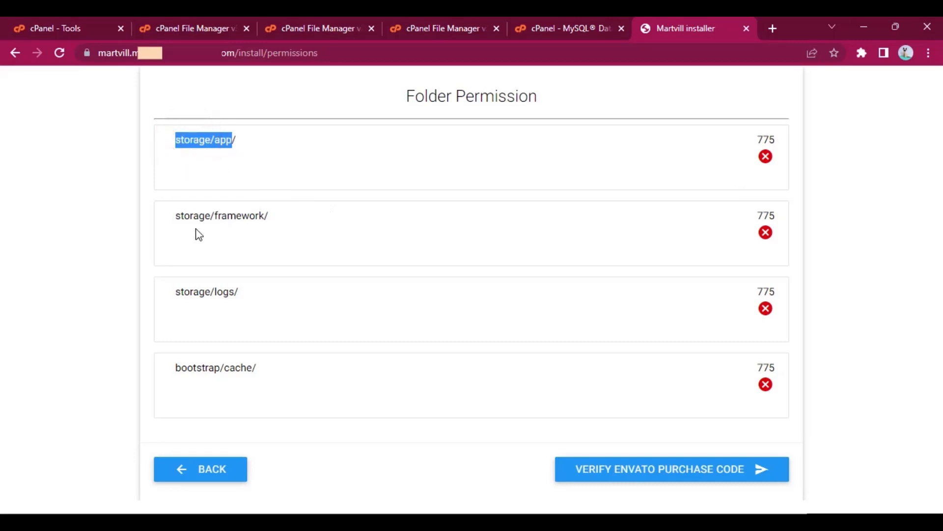
drag(193, 219, 280, 223)
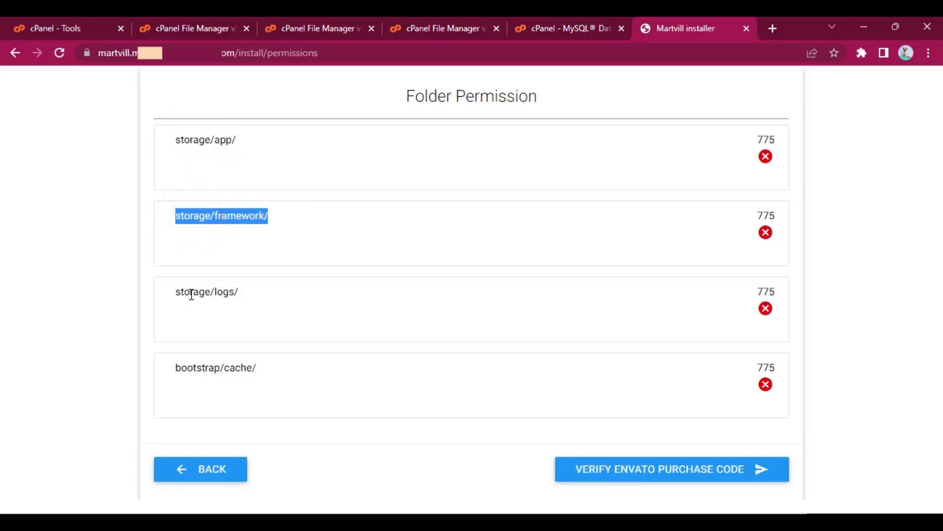
drag(178, 293, 269, 312)
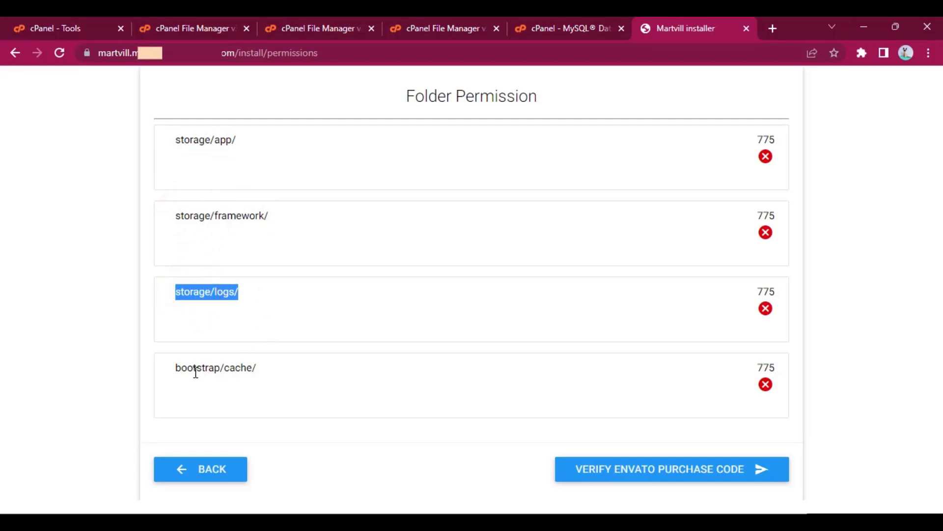
drag(195, 372, 309, 377)
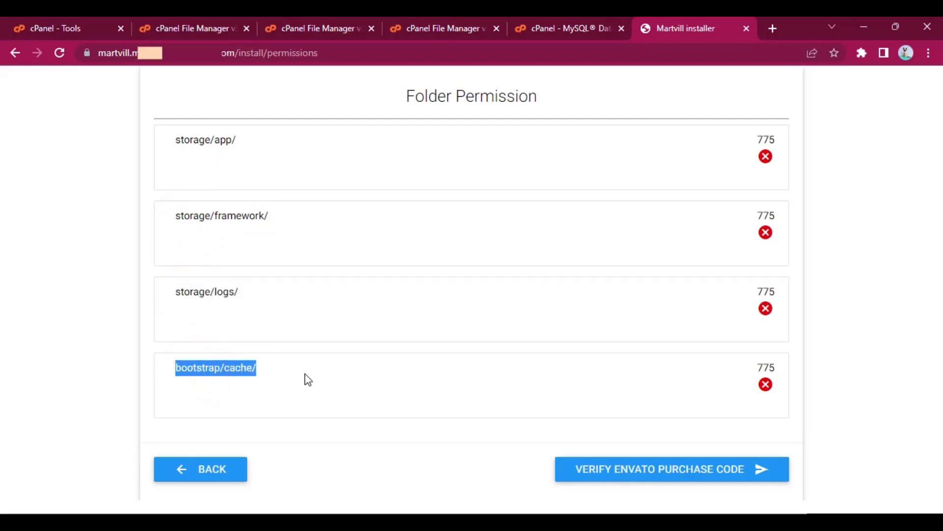
click(285, 366)
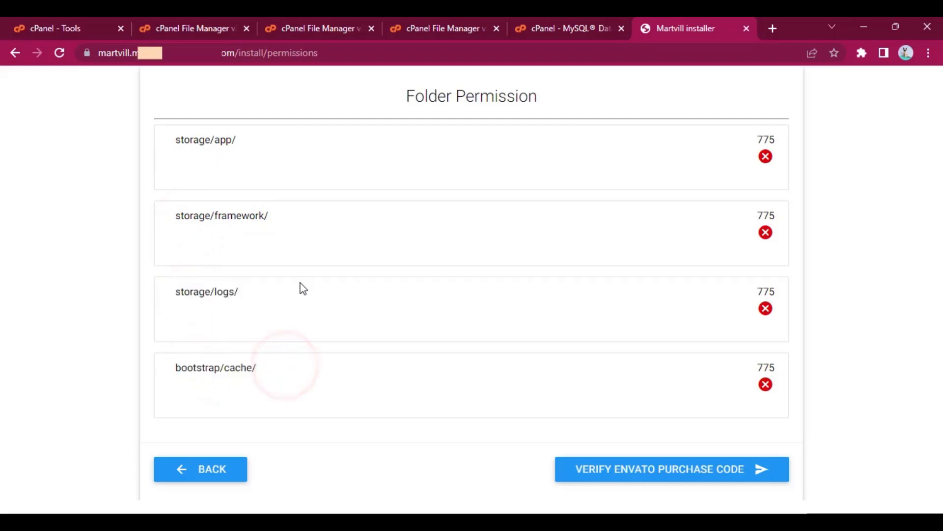
- Switch to the cPanel File Manager listing the extracted Martvill files and open the storage folder
click(213, 17)
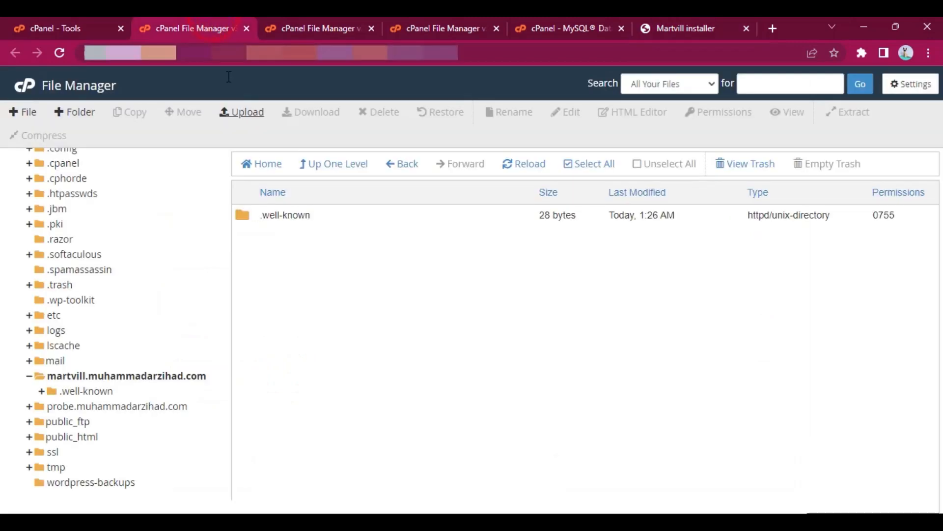
click(294, 22)
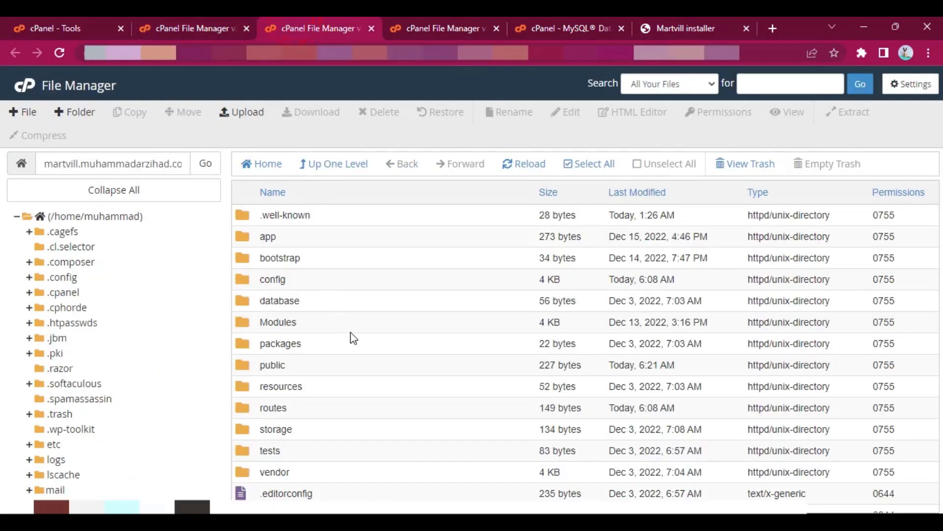
scroll(324, 305, down, 2)
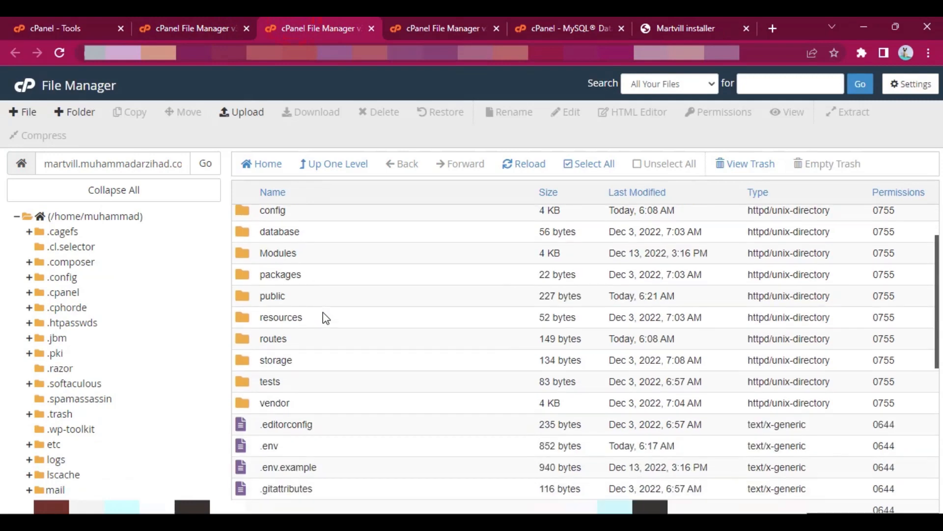
double_click(372, 357)
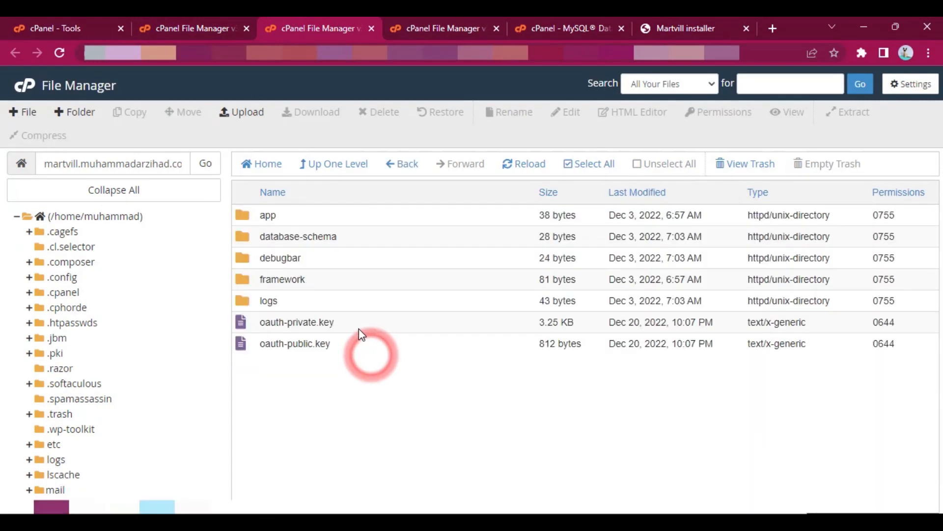
- Set the permissions of the storage/app folder to 775 by adding write access for the group
click(316, 221)
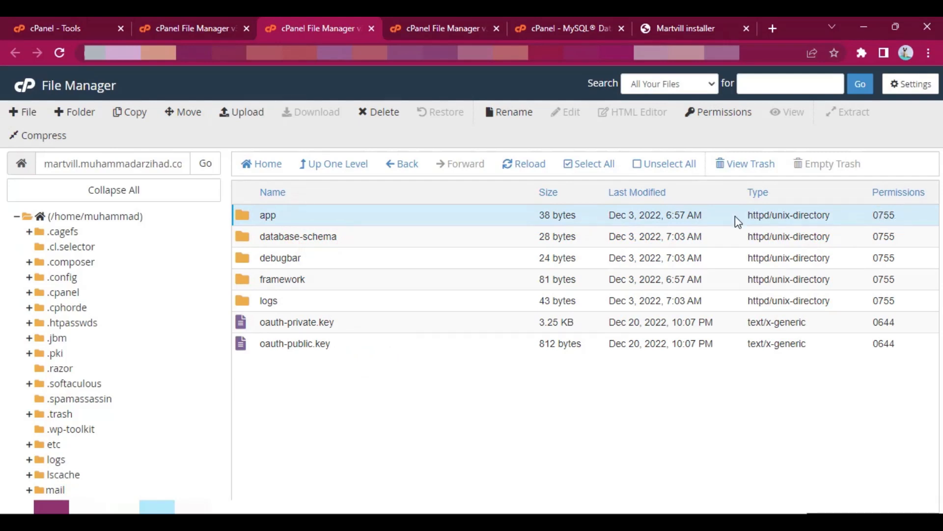
right_click(322, 212)
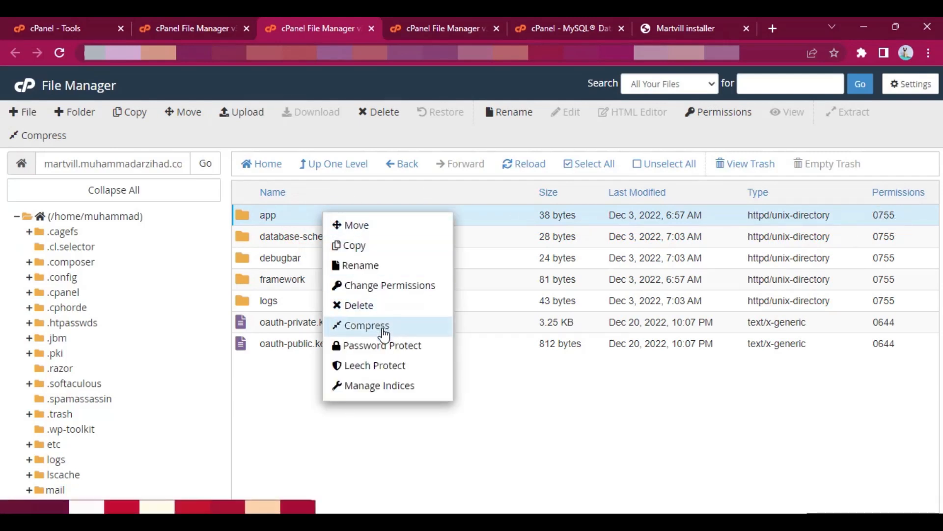
click(384, 289)
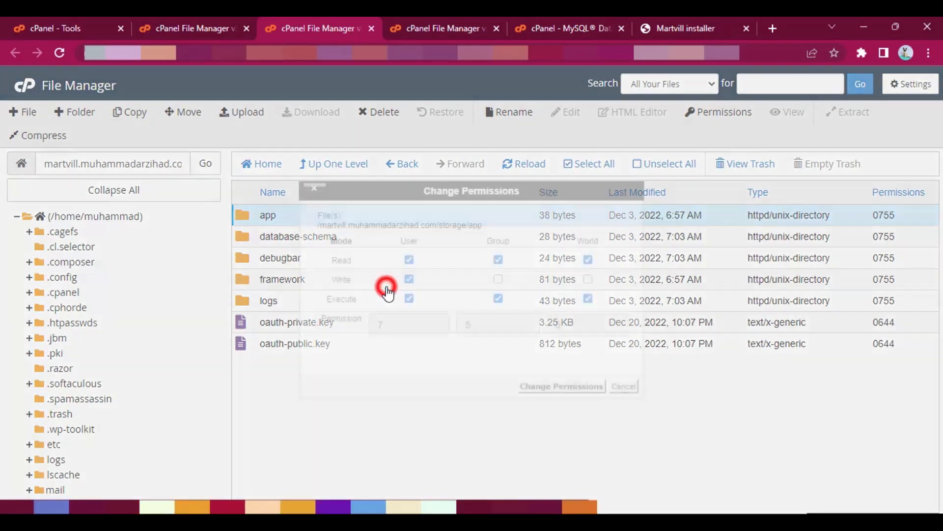
click(499, 280)
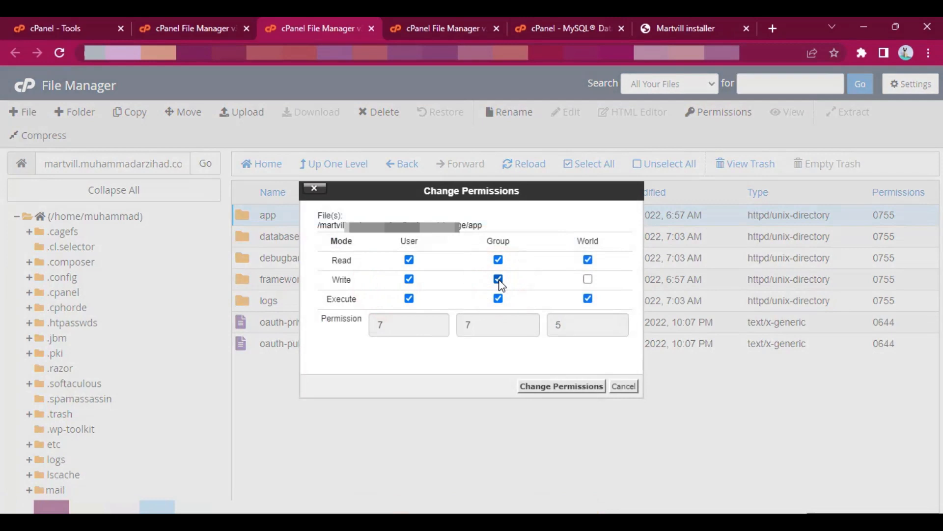
click(564, 386)
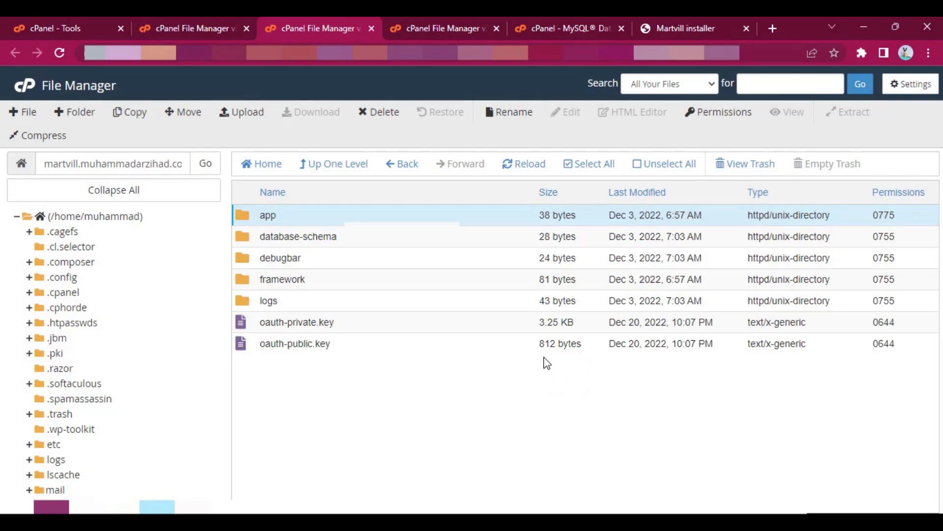
- Set the permissions of the framework and logs folders inside storage to 775, adding group write access to each
right_click(374, 287)
click(417, 351)
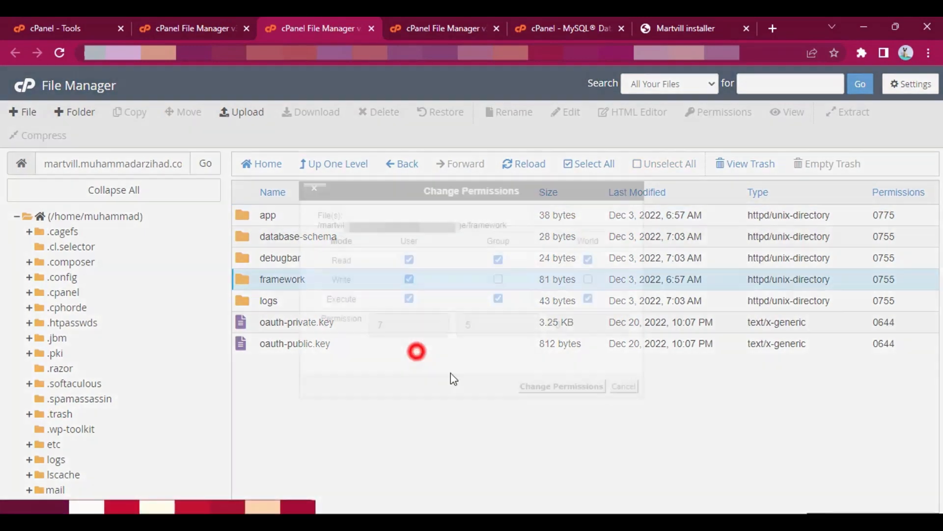
click(499, 279)
click(550, 387)
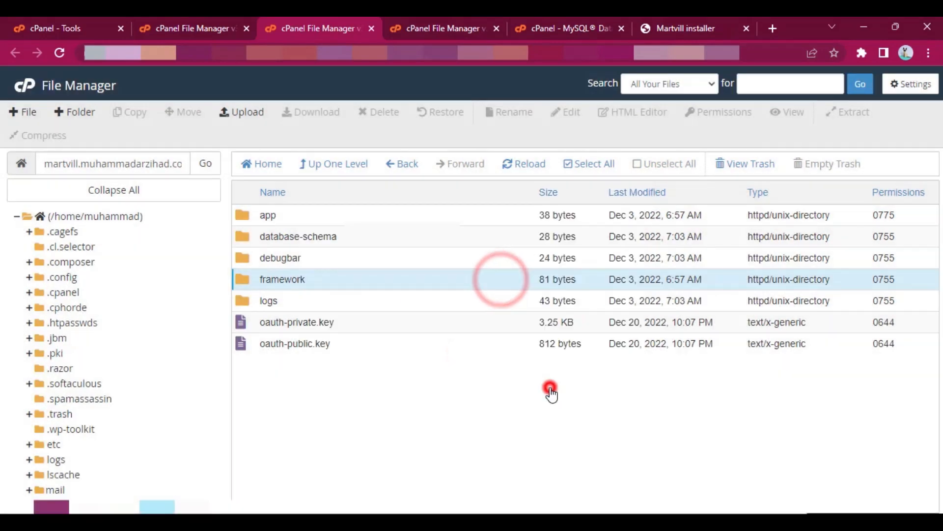
right_click(342, 304)
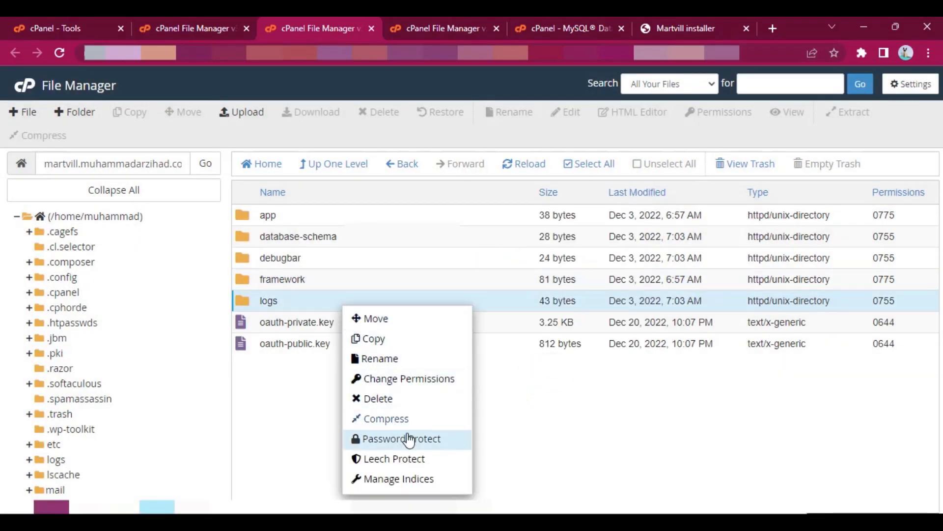
click(399, 379)
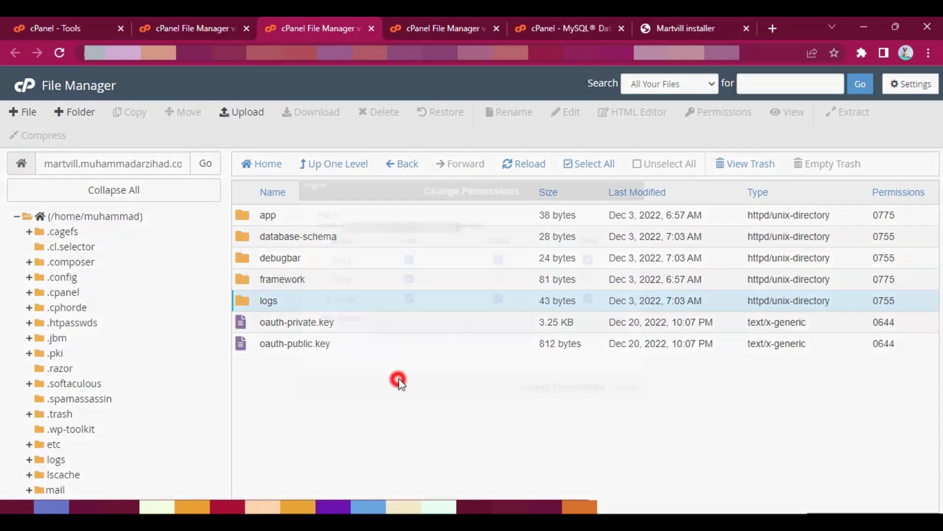
click(498, 279)
click(545, 387)
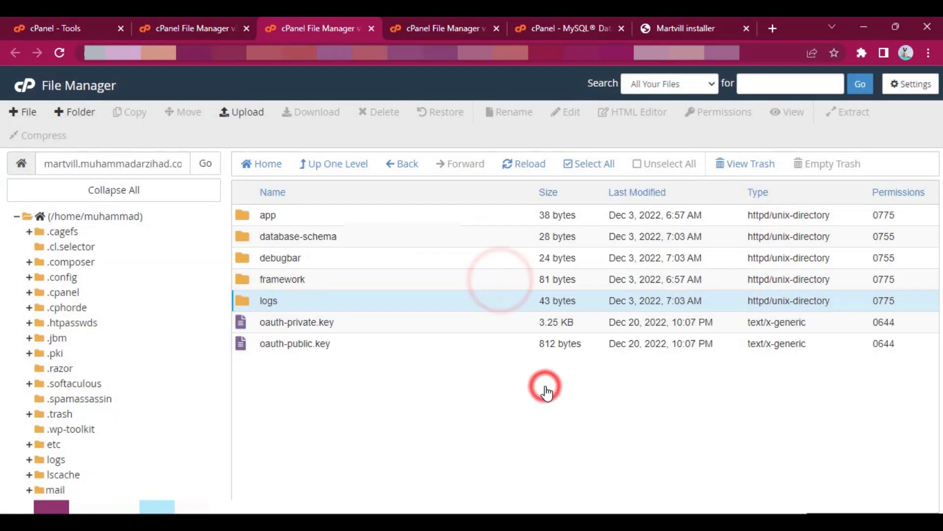
- Open the bootstrap folder of the site and set its cache folder's permissions to 775
click(327, 165)
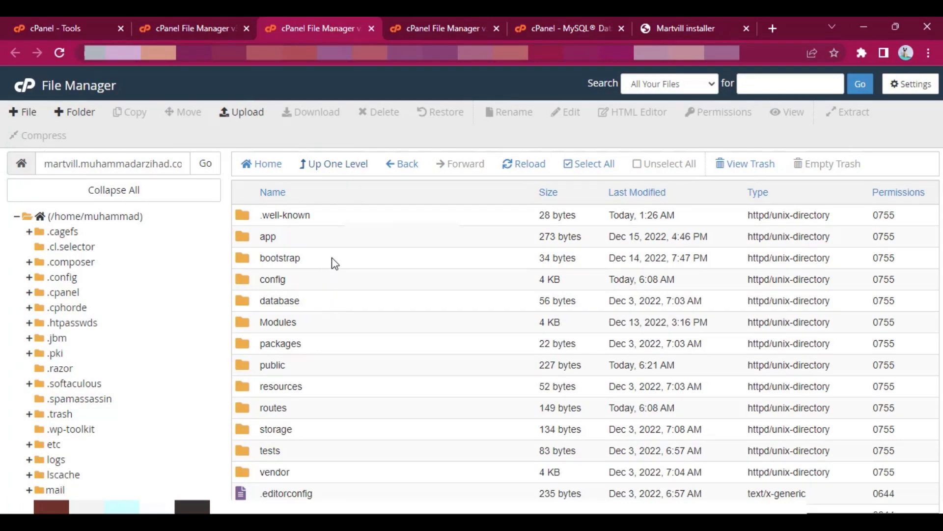
double_click(391, 265)
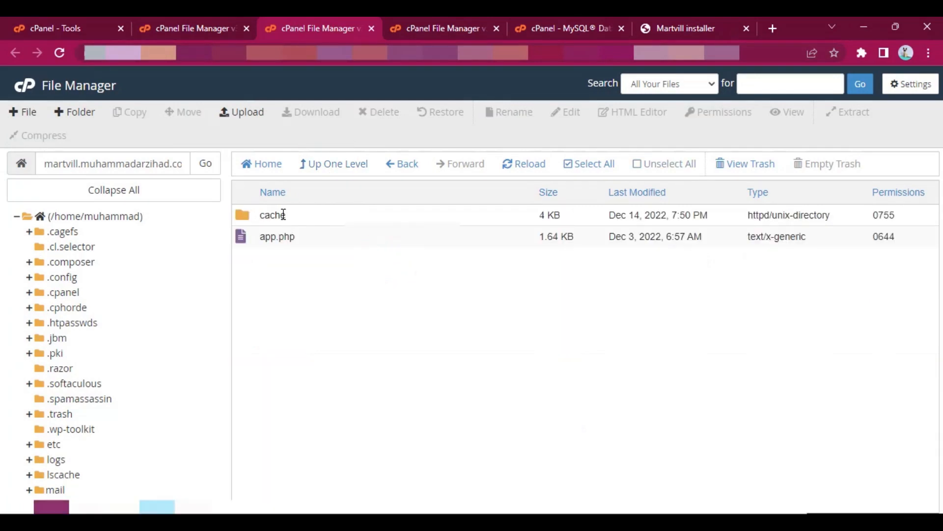
right_click(283, 215)
click(343, 288)
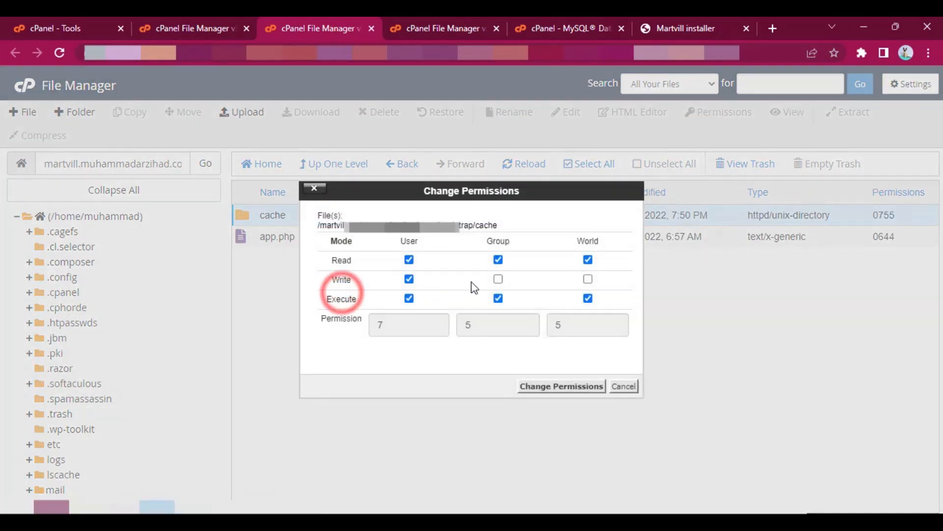
click(498, 279)
click(540, 386)
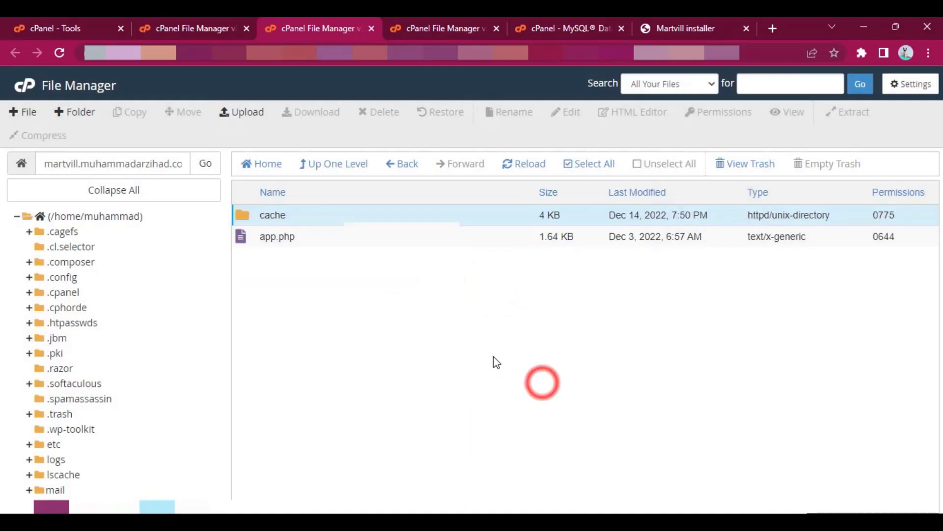
- Recheck the folder permissions in the Martvill installer and continue to the Envato purchase code verification
click(696, 20)
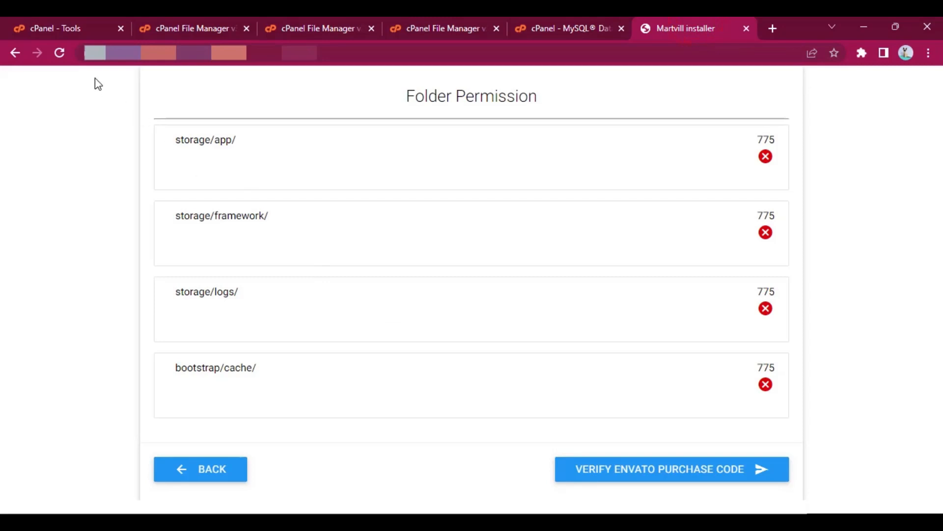
click(60, 52)
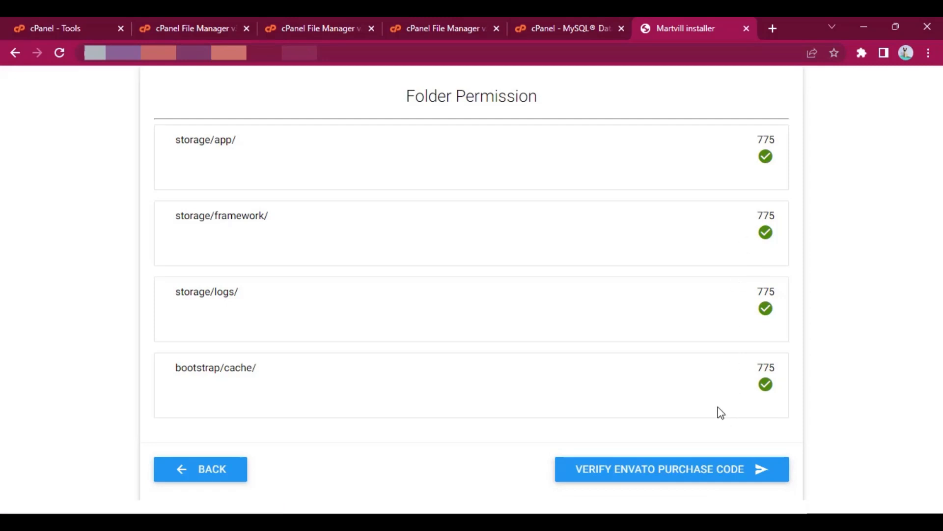
click(695, 469)
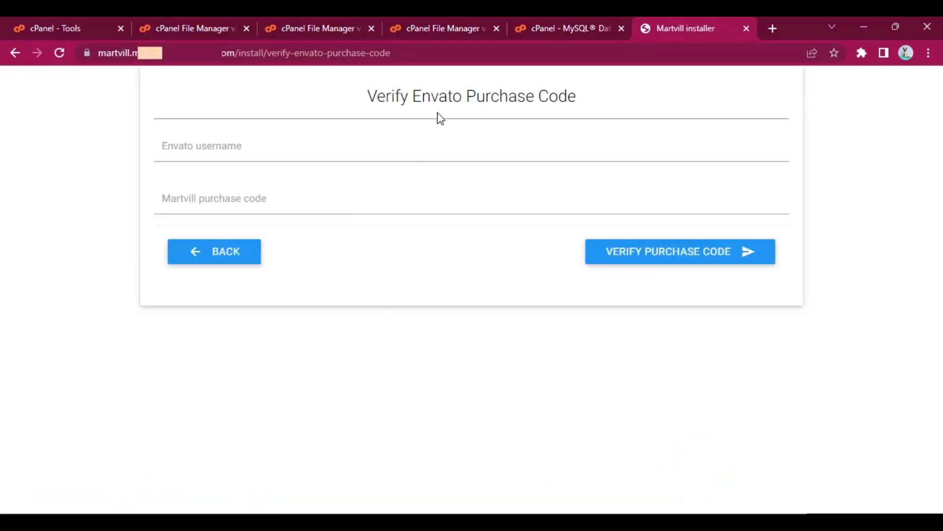
- Enter the Envato username, paste the Martvill purchase code, and verify the purchase
click(224, 150)
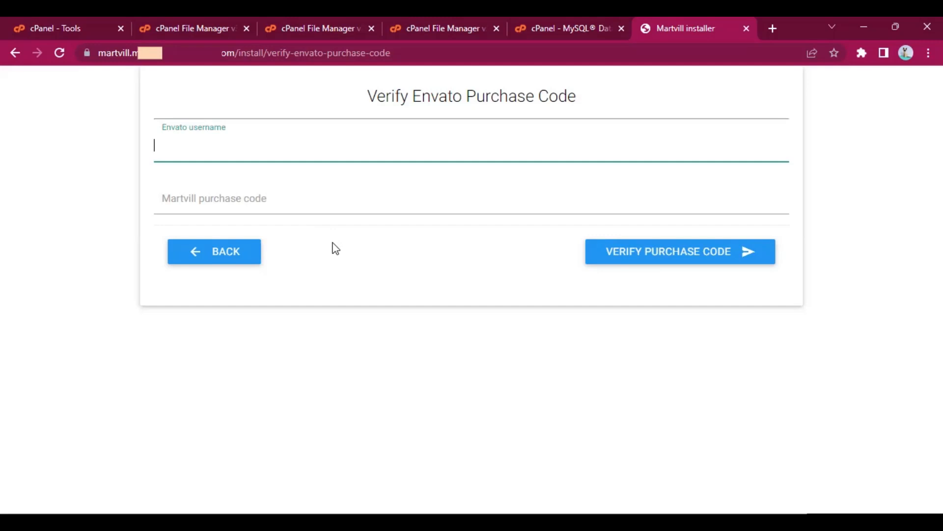
click(353, 269)
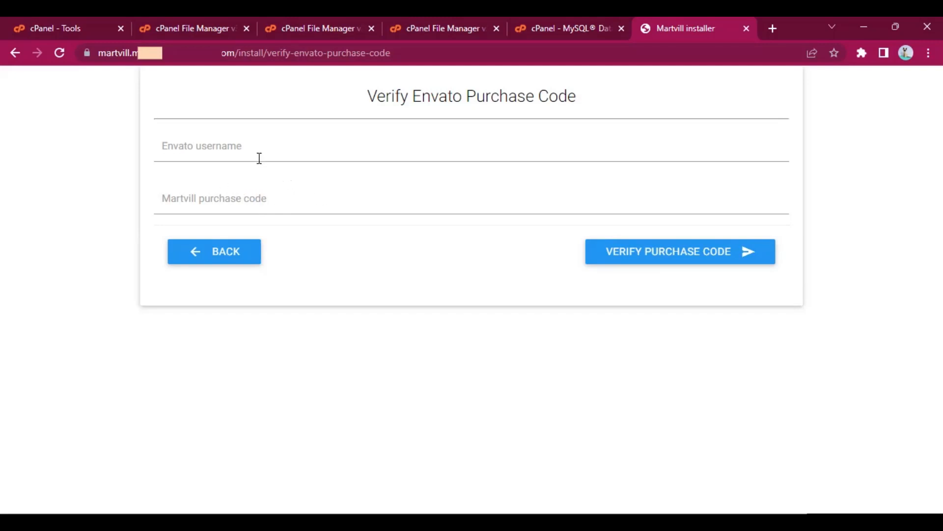
click(251, 145)
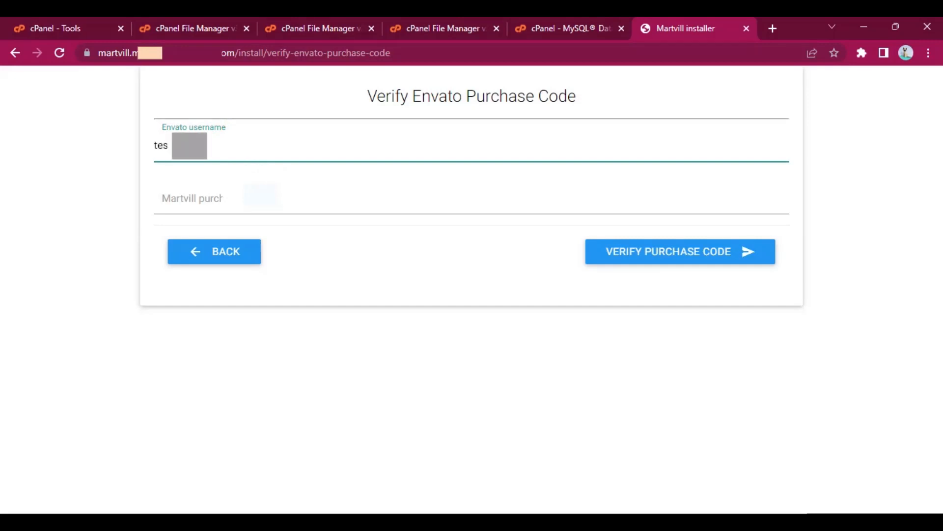
click(251, 198)
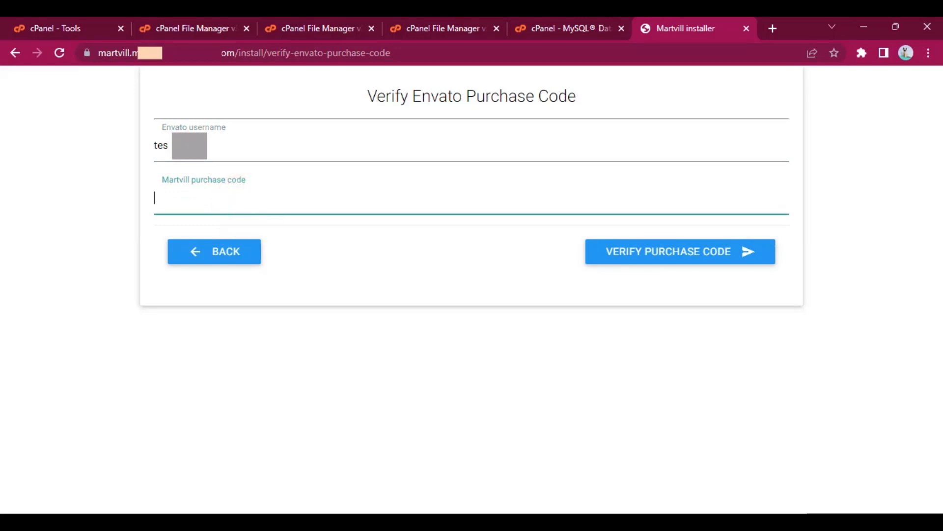
key(alt+Tab)
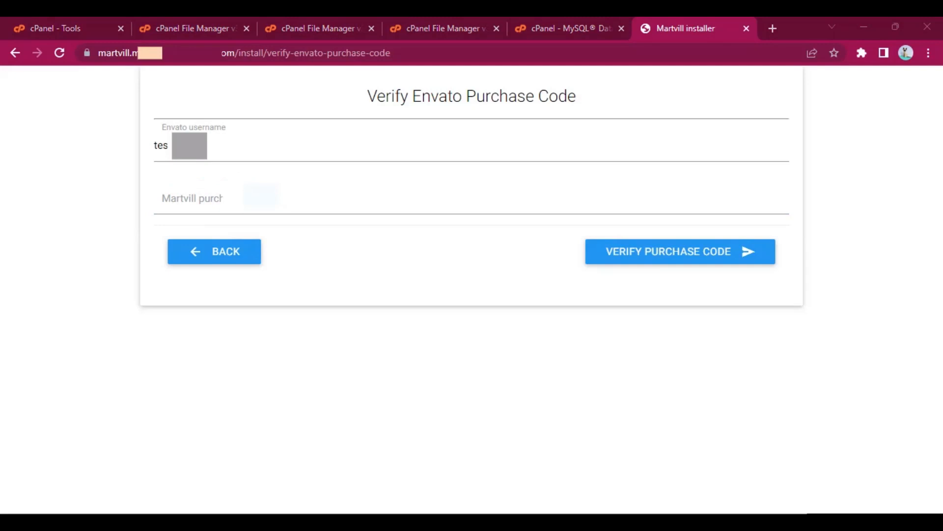
click(326, 193)
key(ctrl+v)
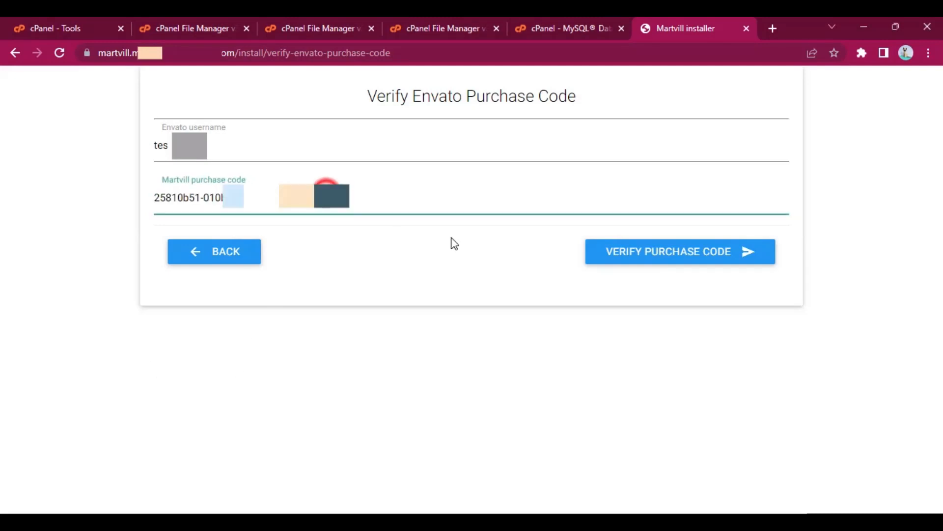
click(670, 251)
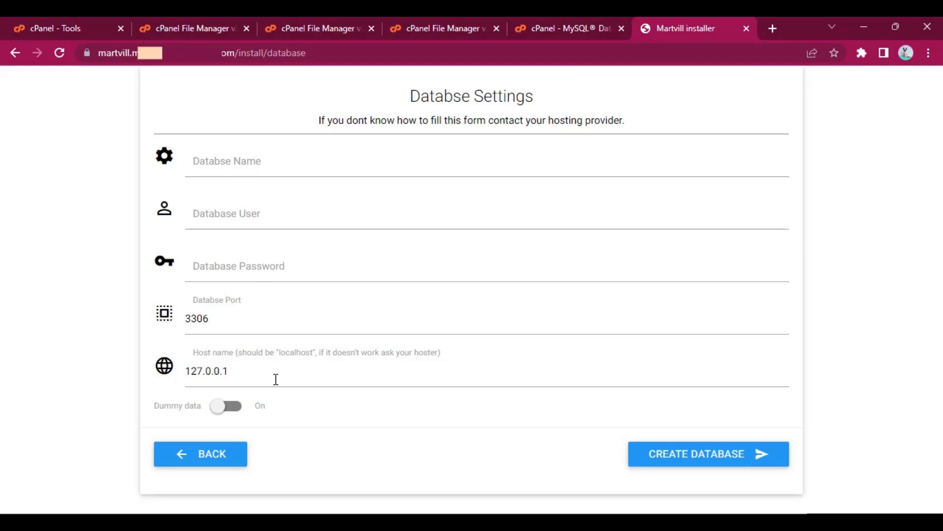
- Examine the Database Settings form for the required database name, user, password, port and host name
click(240, 375)
click(226, 317)
click(251, 371)
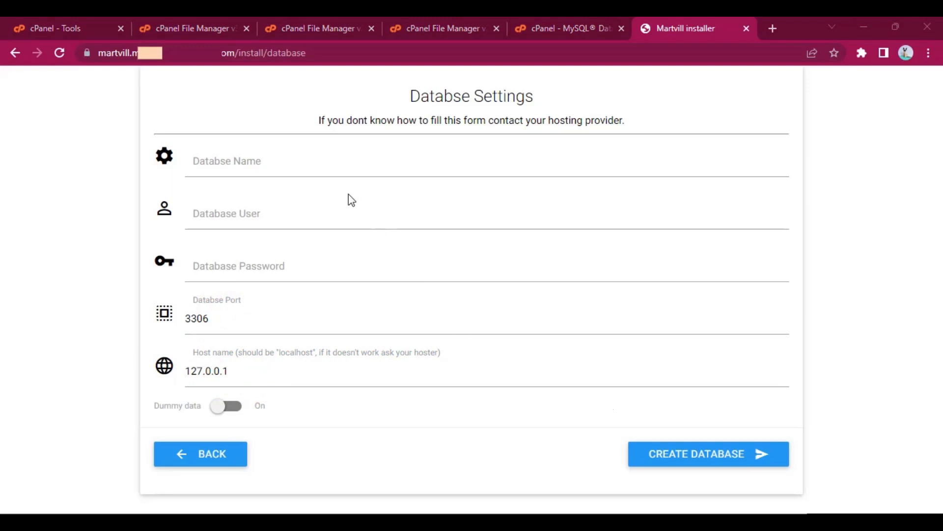
click(255, 159)
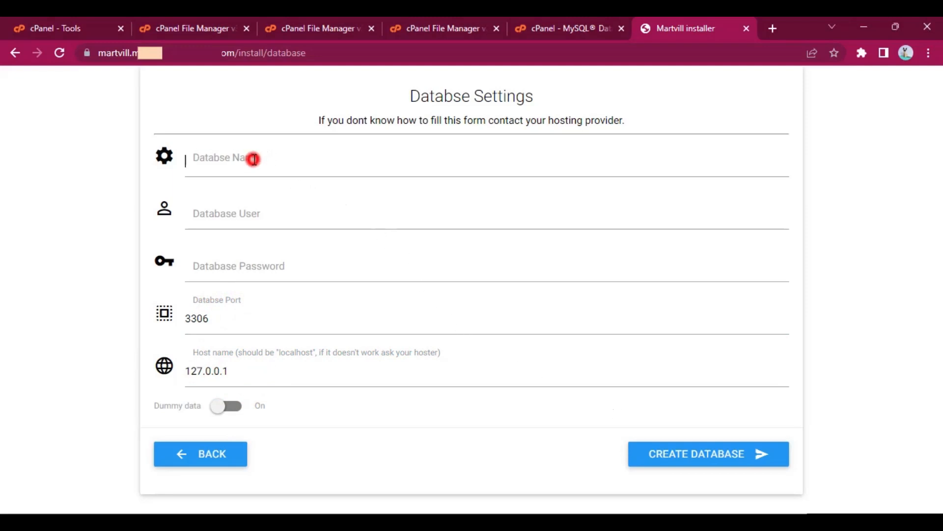
click(287, 214)
click(199, 261)
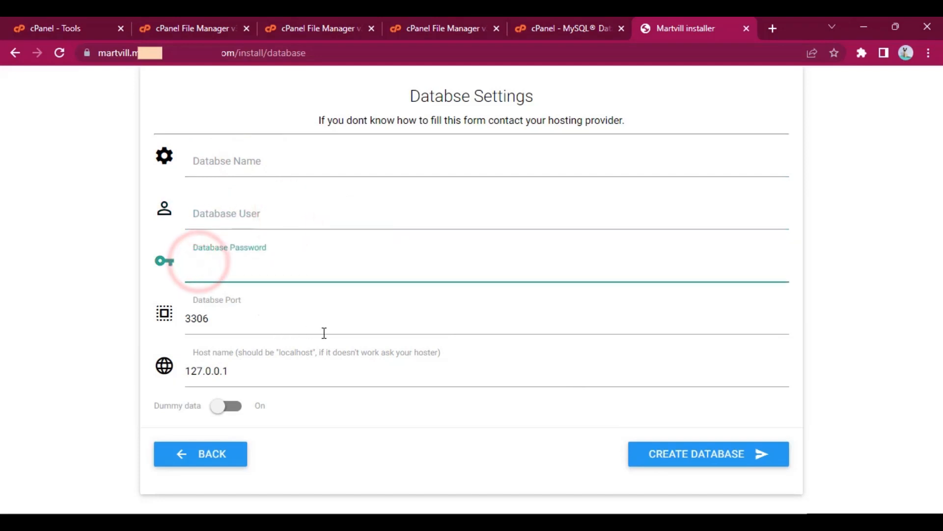
click(397, 427)
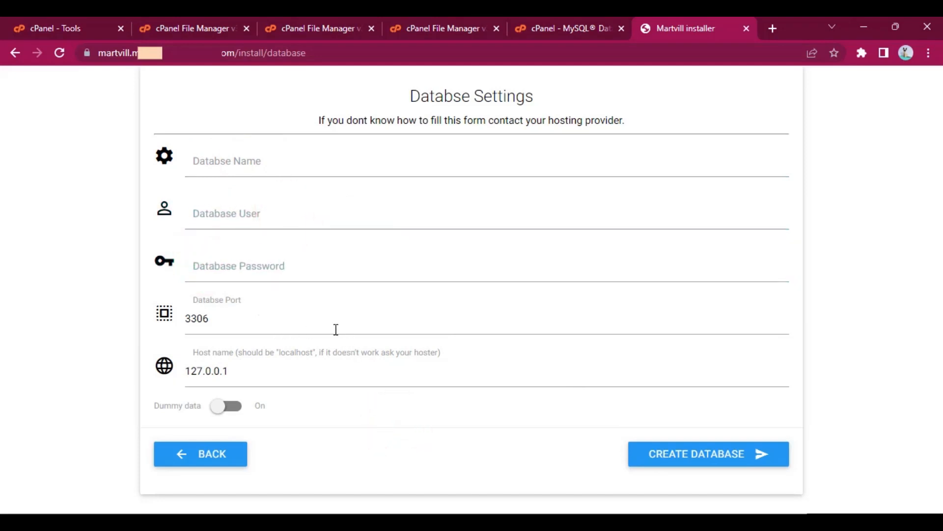
- Return to the cPanel Tools page and open MySQL Databases in a new browser tab
click(81, 18)
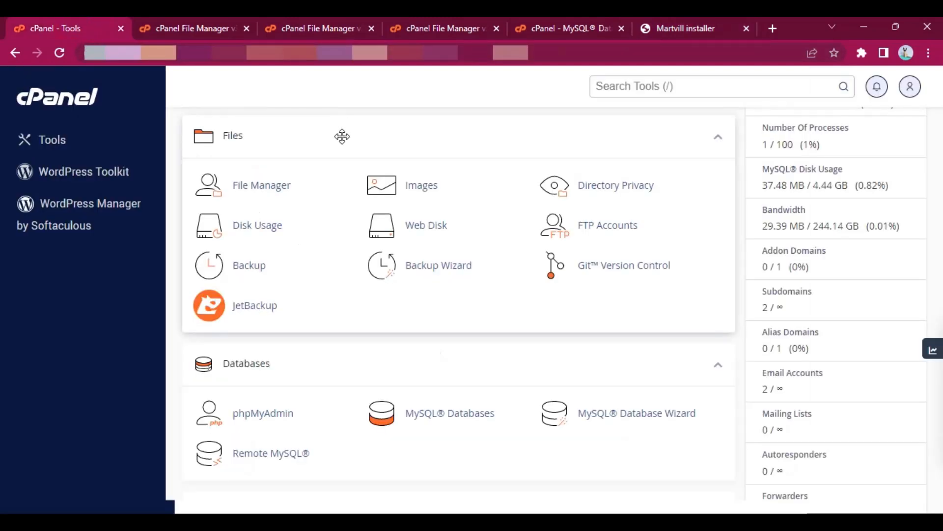
scroll(383, 345, down, 2)
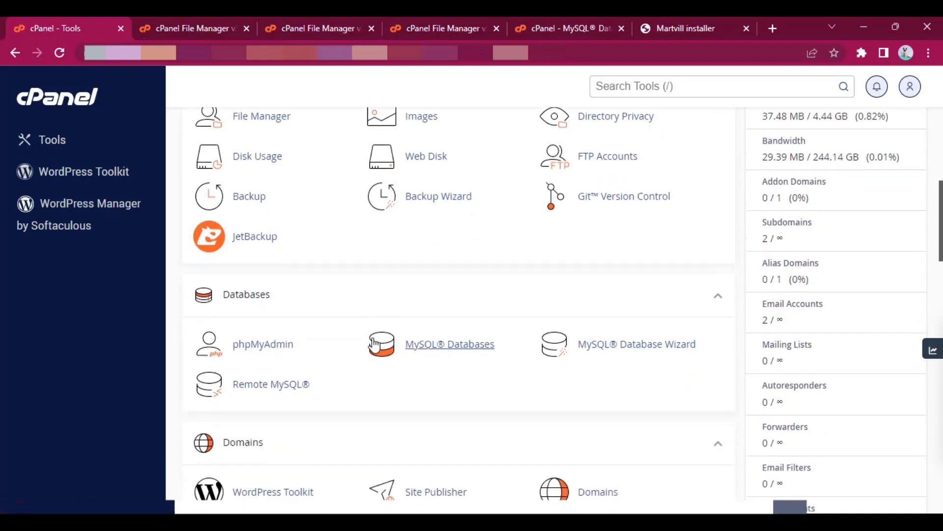
right_click(467, 349)
click(517, 181)
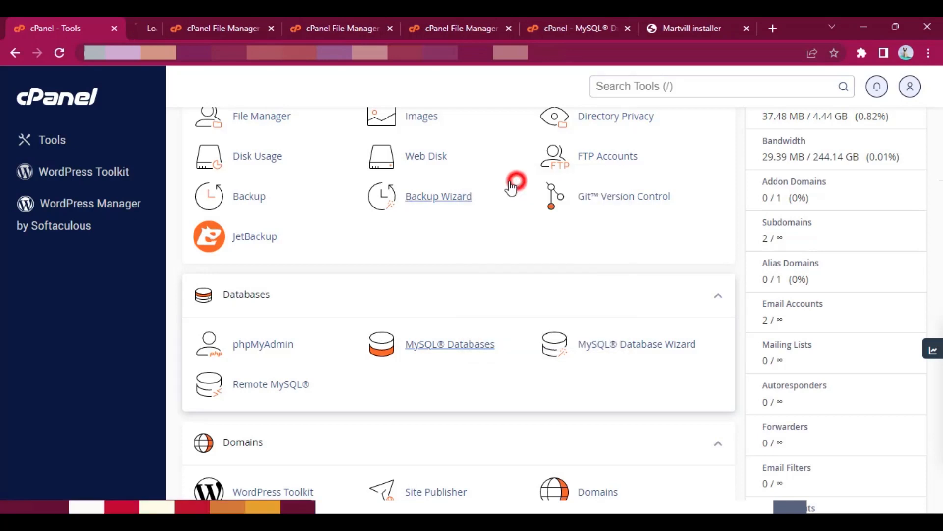
- On the MySQL Databases page, create a new database with the name martvill after the account prefix
click(164, 26)
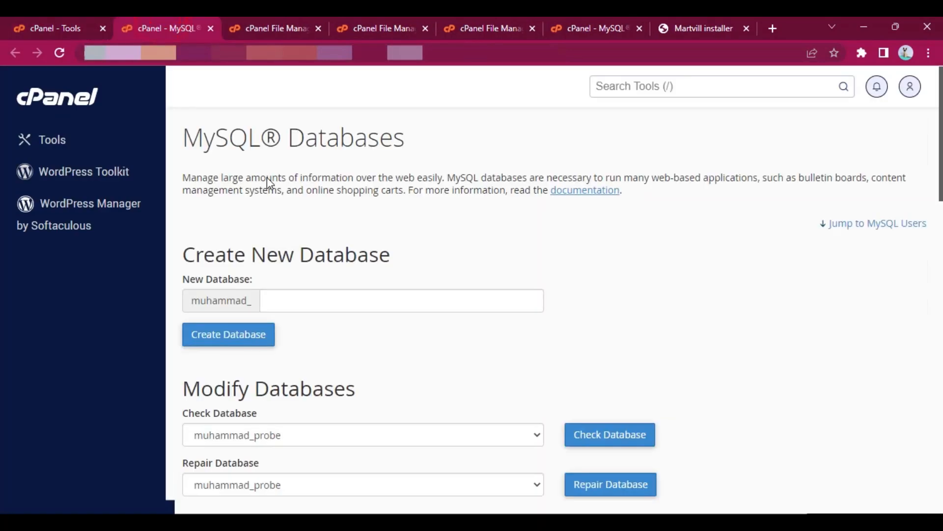
scroll(297, 244, down, 2)
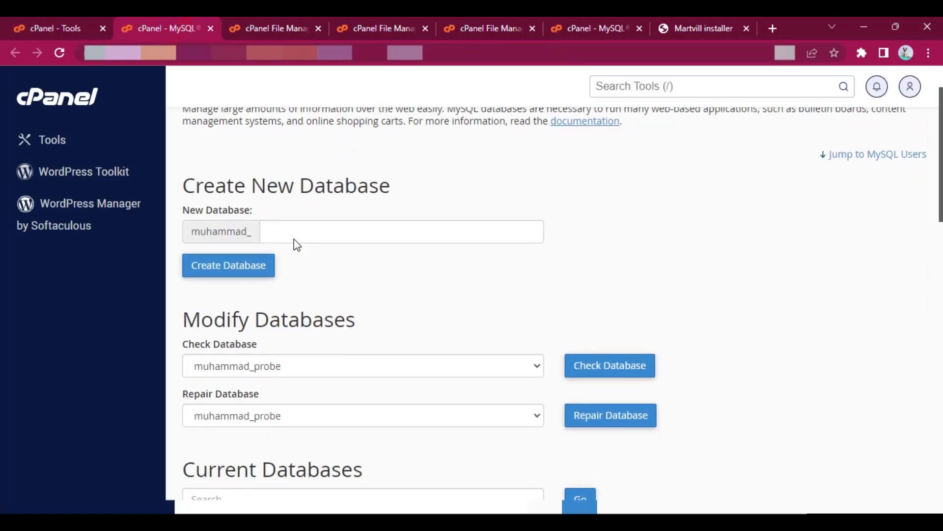
click(321, 235)
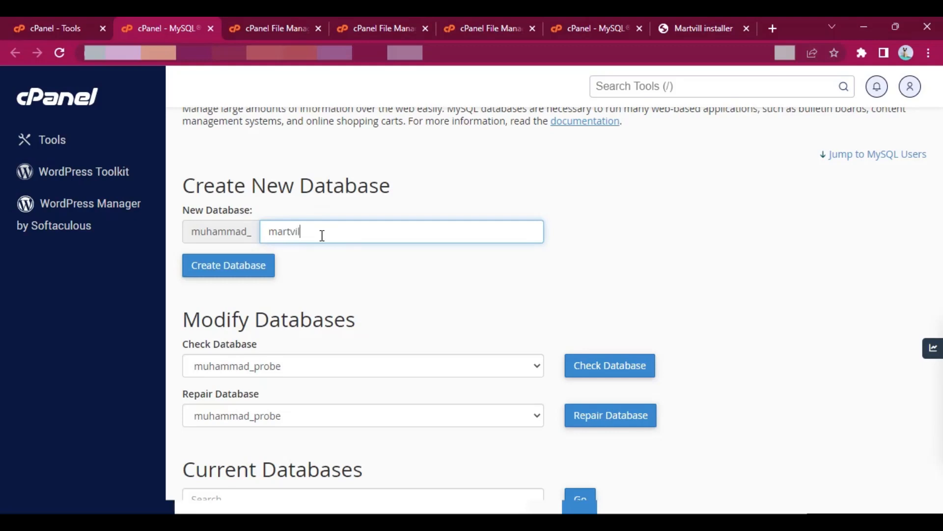
click(242, 278)
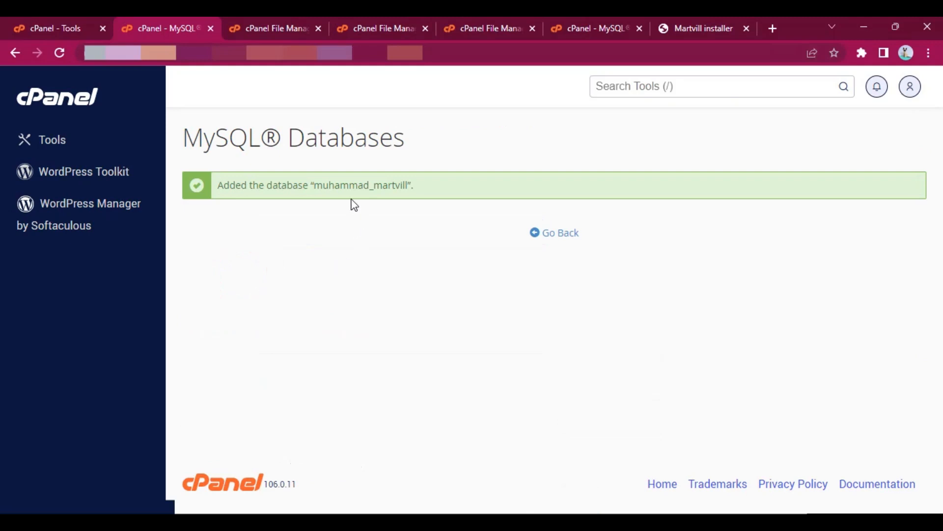
- Copy the full name of the new martvill database into the Database Name field of the Martvill installer
double_click(348, 186)
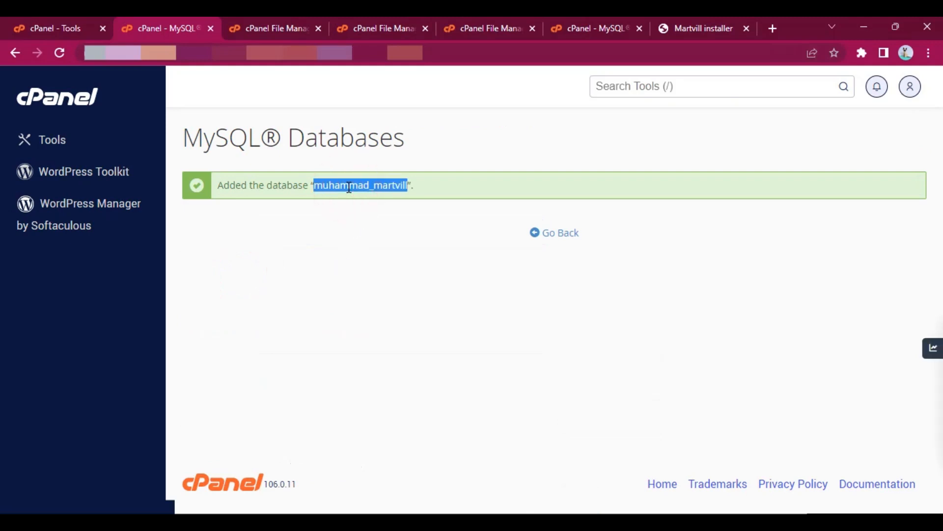
key(ctrl+c)
click(698, 28)
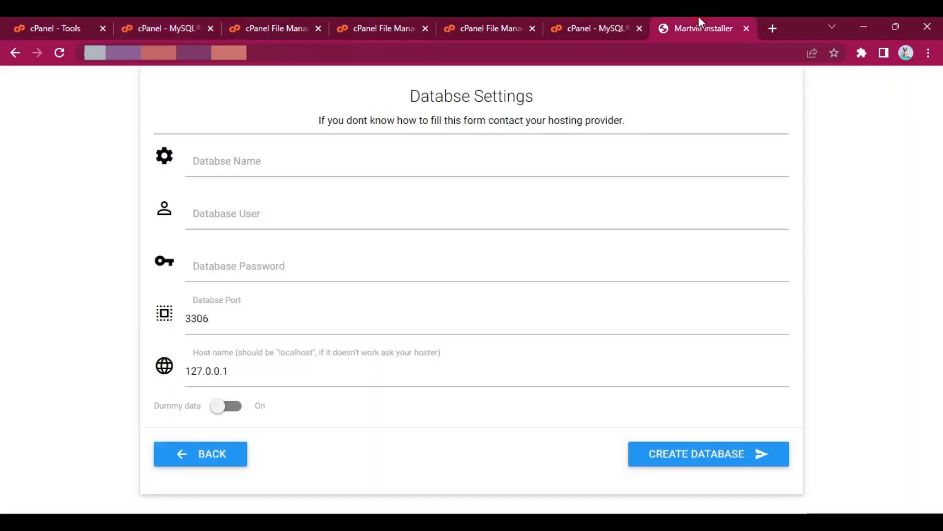
click(230, 164)
key(ctrl+v)
- Return to the MySQL Databases page and set the new MySQL user's username to martvill after the account prefix
click(37, 17)
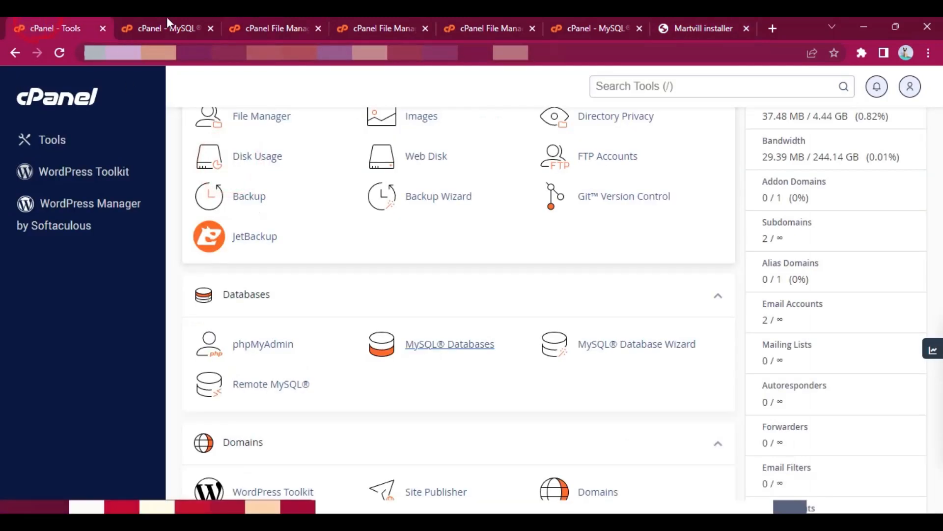
click(164, 20)
click(555, 233)
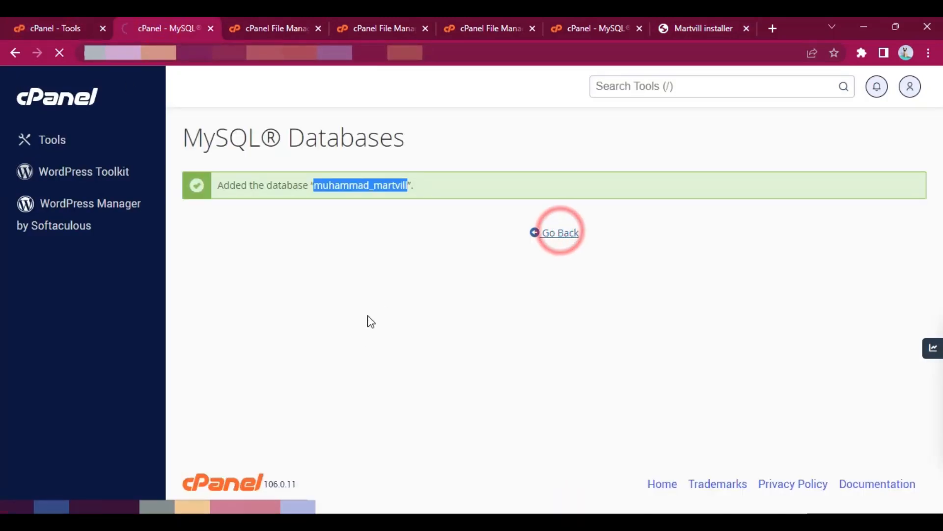
scroll(345, 365, down, 14)
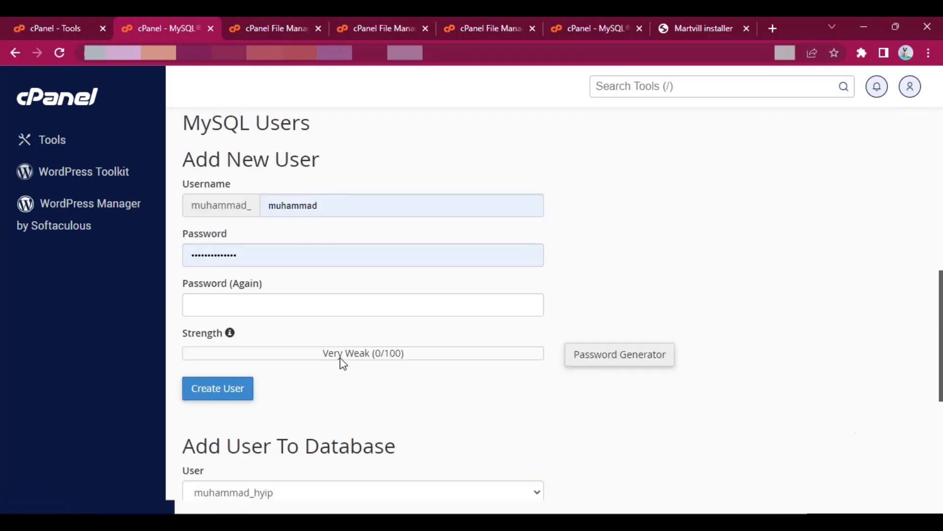
double_click(323, 203)
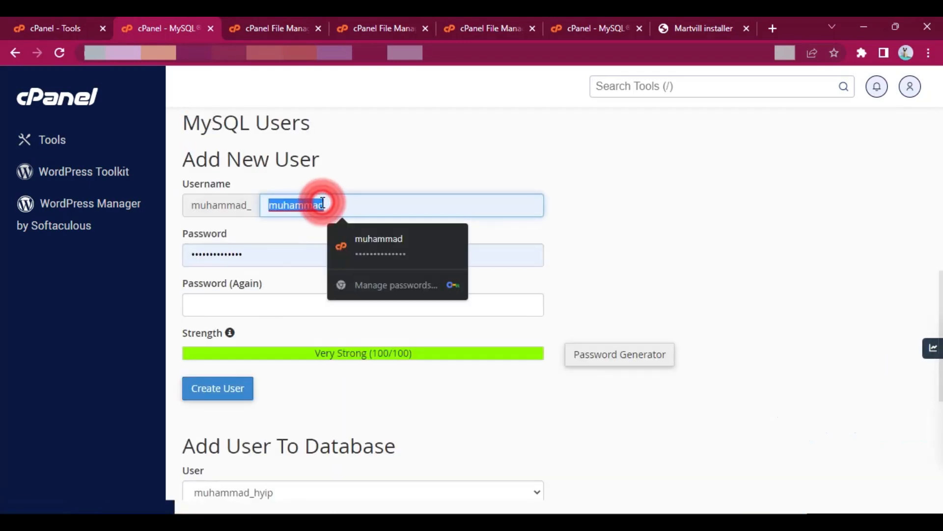
text(martvill)
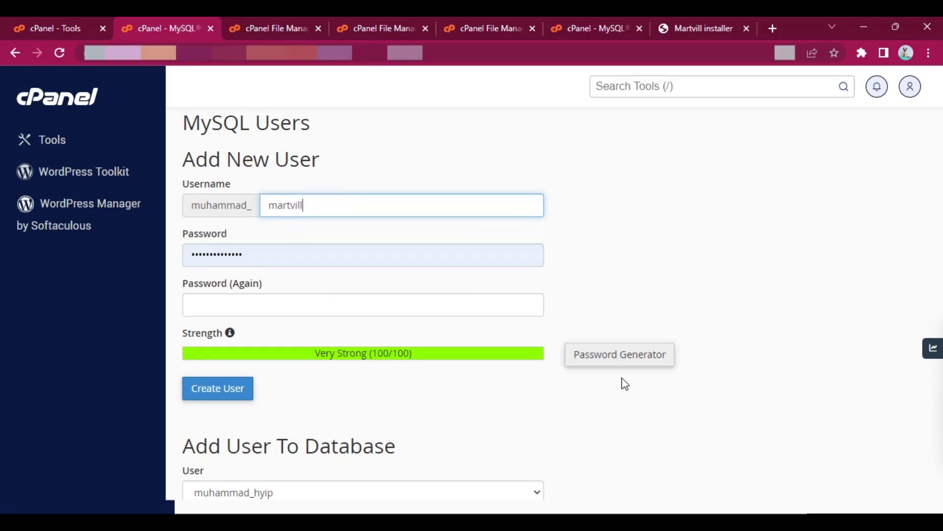
- Generate a 12-character password of lowercase letters and numbers, copy it, and use it for the new MySQL user
click(618, 354)
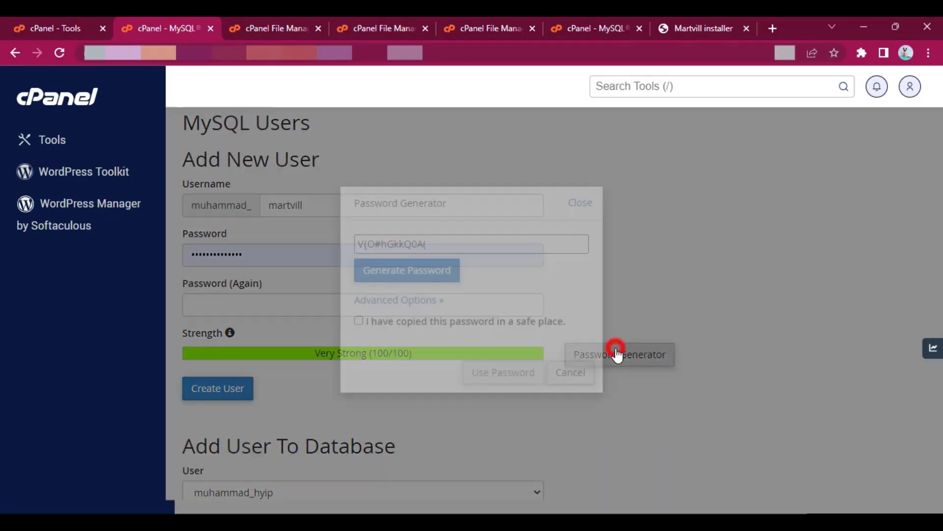
click(405, 295)
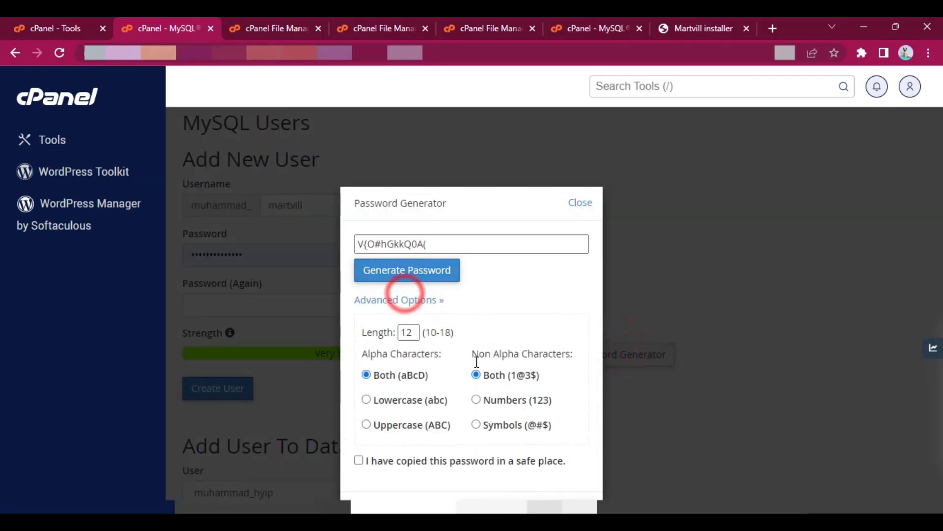
click(415, 398)
scroll(495, 393, down, 2)
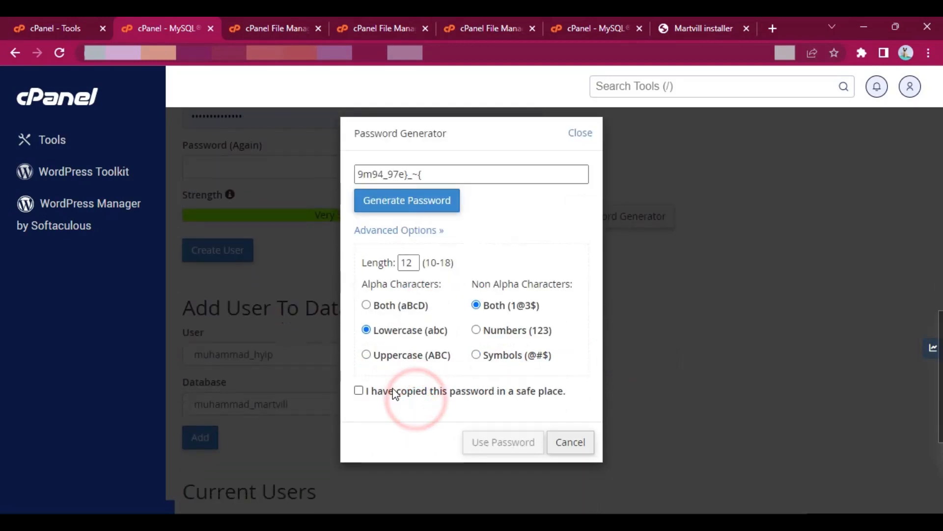
click(414, 203)
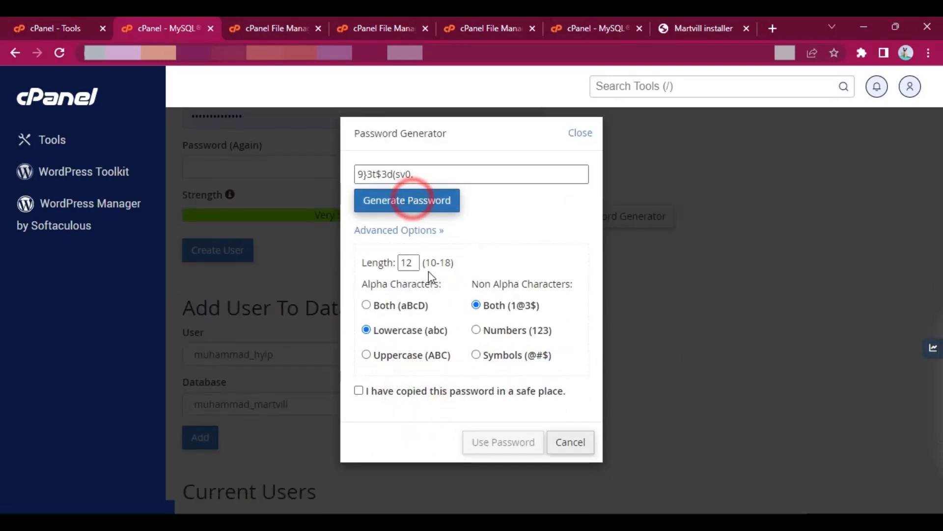
click(476, 330)
click(402, 199)
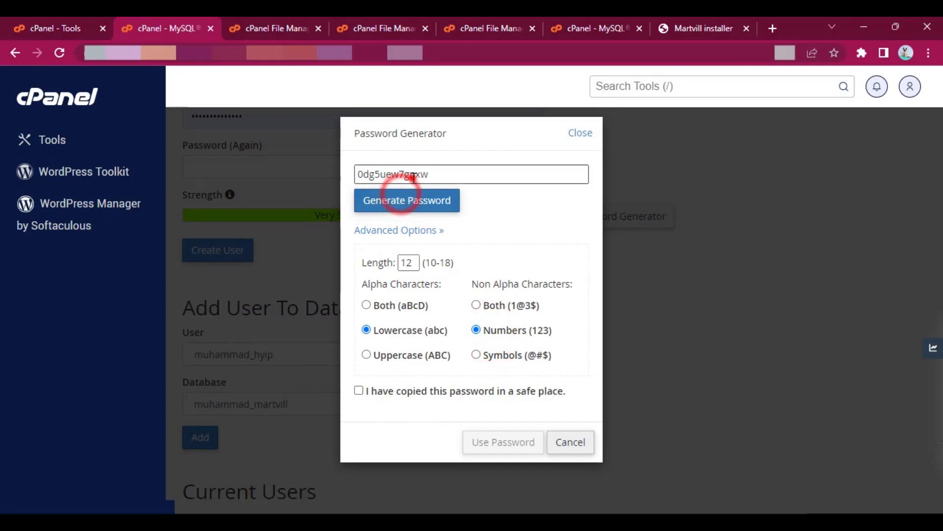
double_click(411, 178)
key(ctrl+c)
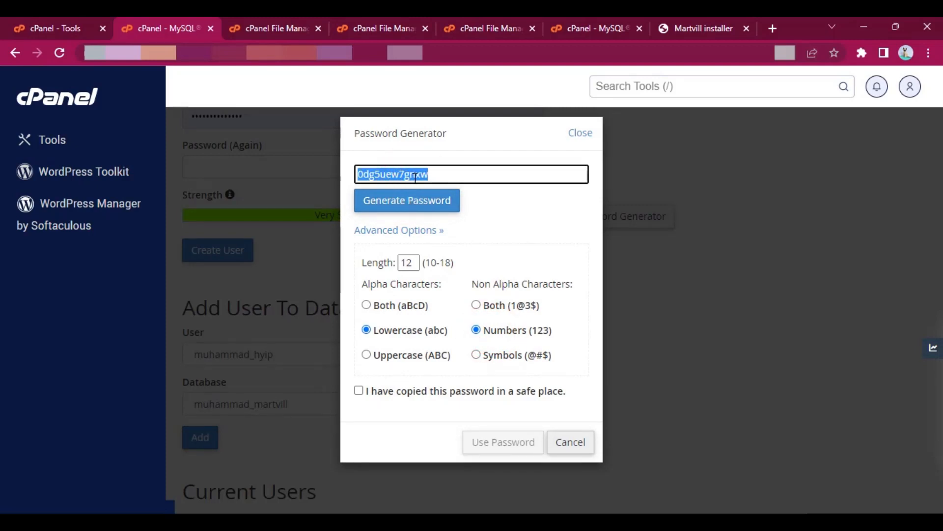
click(385, 391)
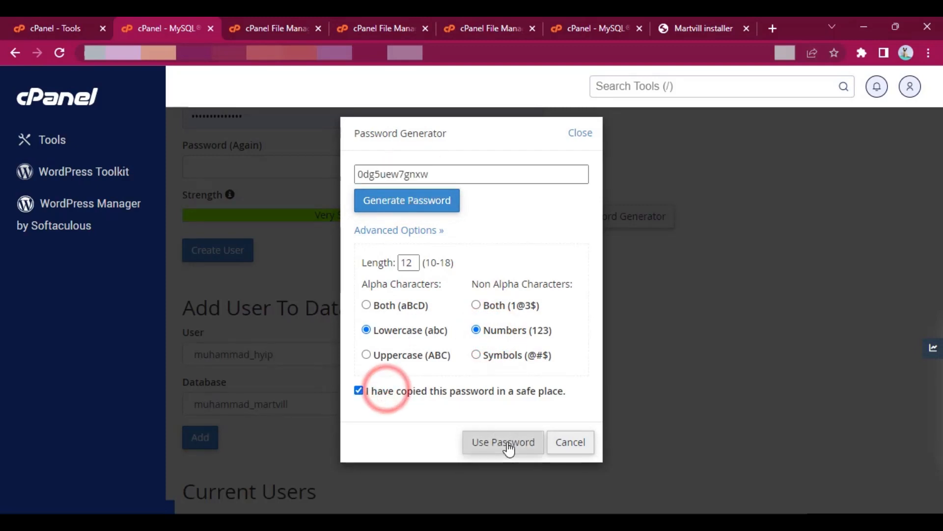
click(507, 443)
- Paste the generated password into the Database Password field of the Martvill installer
click(676, 25)
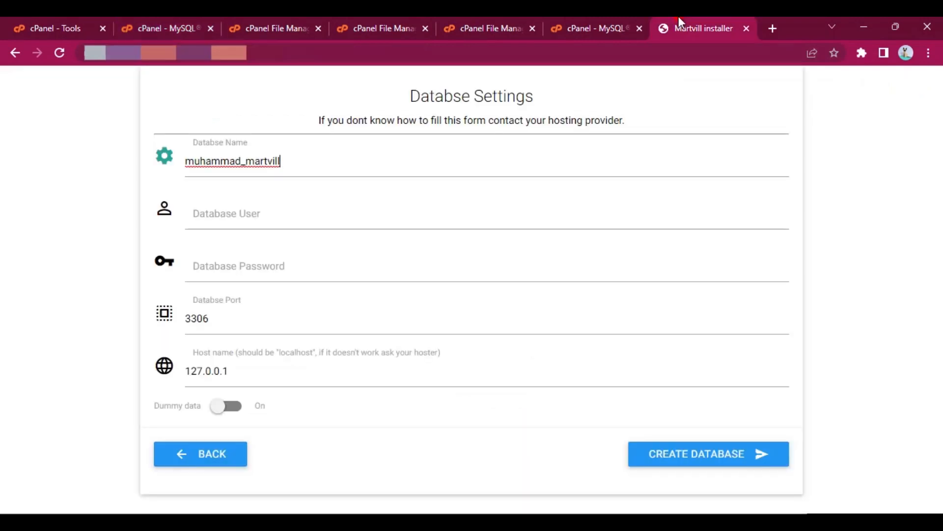
click(257, 265)
key(ctrl+v)
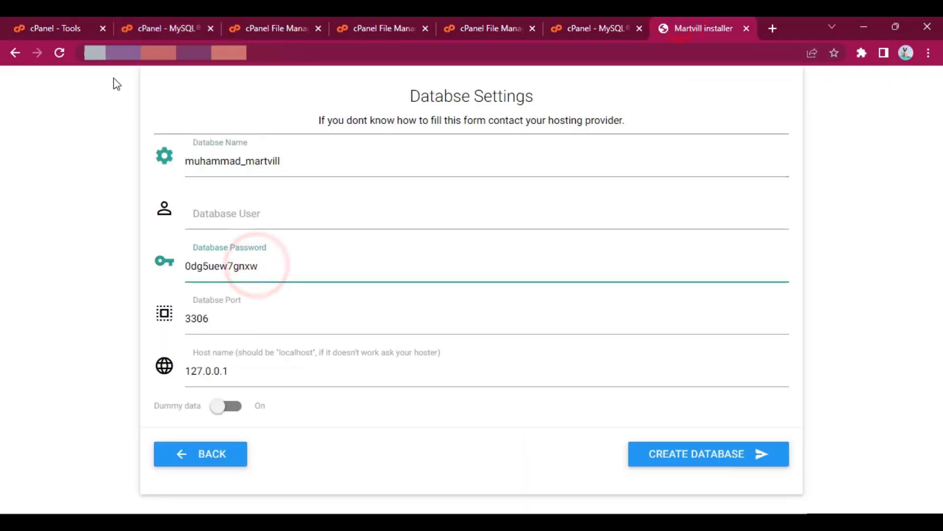
- Create the martvill MySQL user in cPanel and close the browser's save-password prompt
click(205, 22)
scroll(240, 270, up, 2)
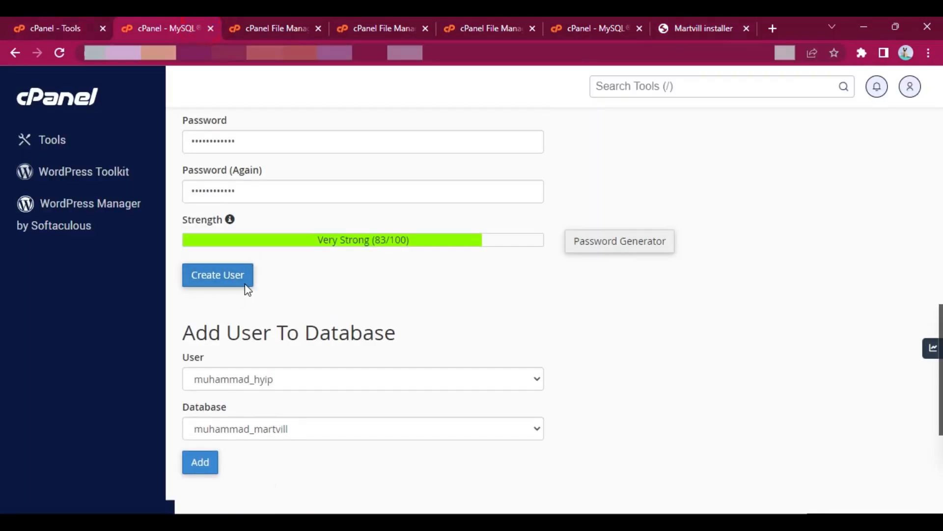
click(228, 322)
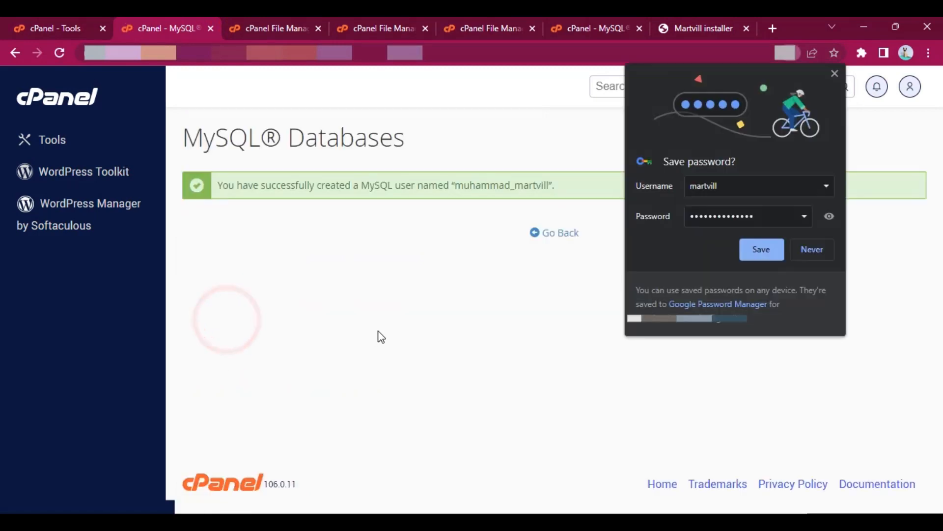
click(786, 249)
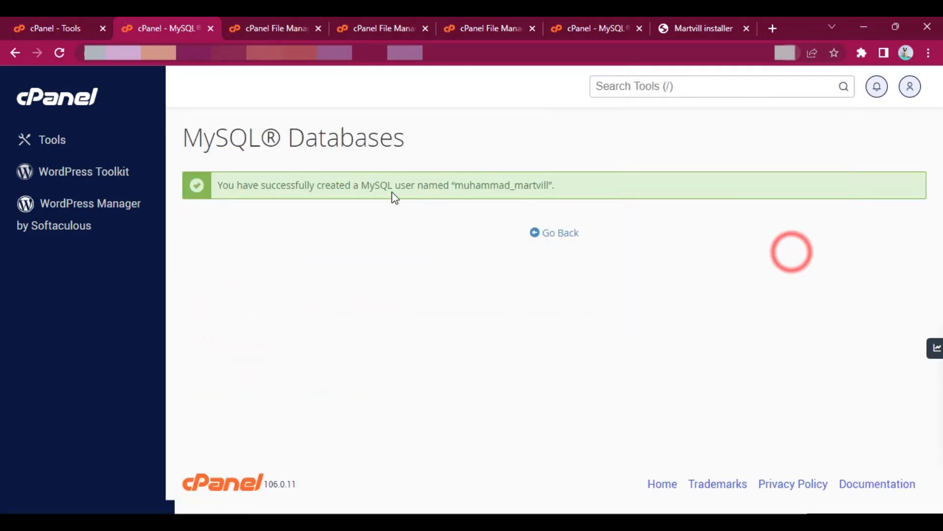
- Copy the new MySQL user's full name into the Database User field of the Martvill installer
double_click(481, 185)
key(ctrl+c)
click(698, 28)
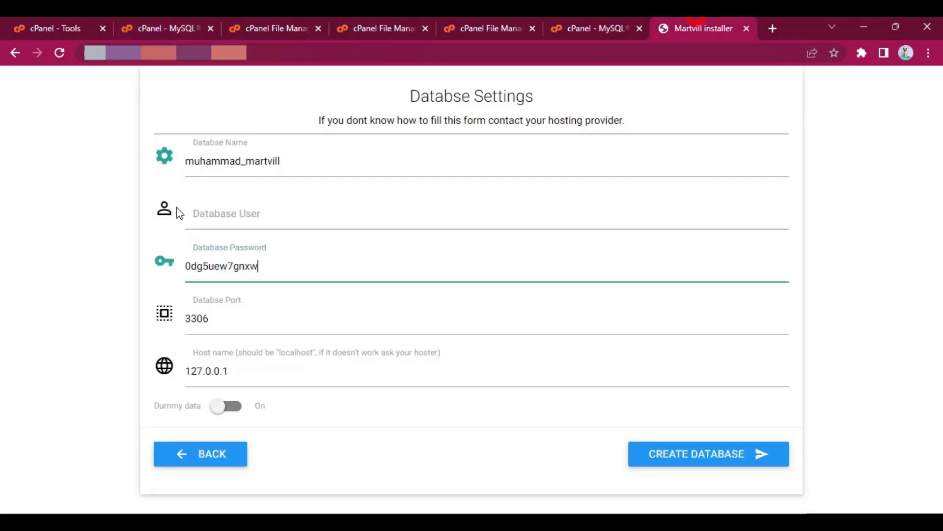
click(256, 212)
key(ctrl+v)
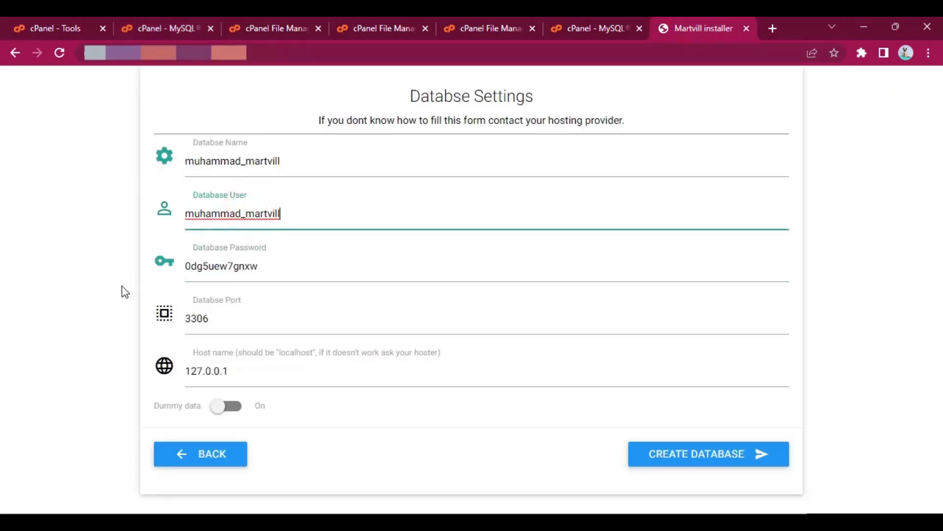
- Return to the MySQL Databases page and add the martvill user to the martvill database
click(85, 20)
click(182, 20)
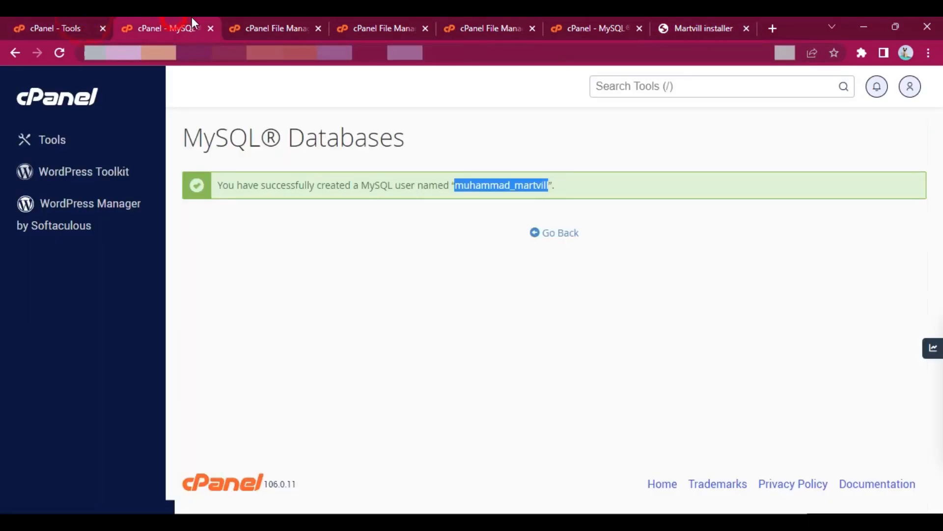
click(558, 233)
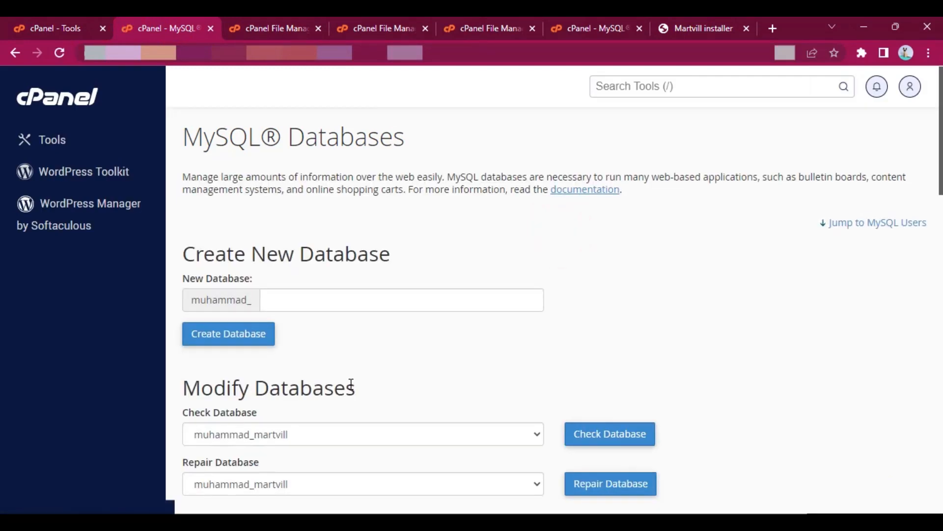
scroll(352, 391, down, 15)
scroll(346, 392, down, 2)
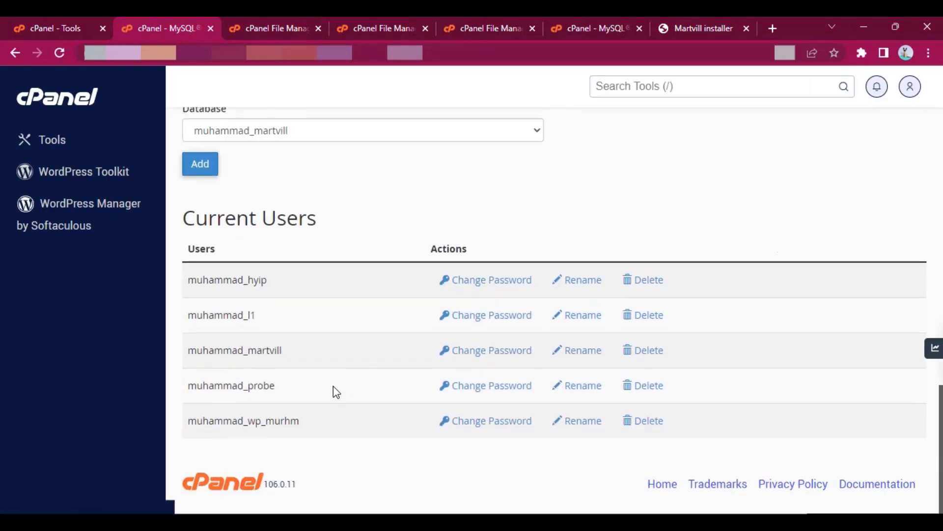
scroll(333, 385, up, 3)
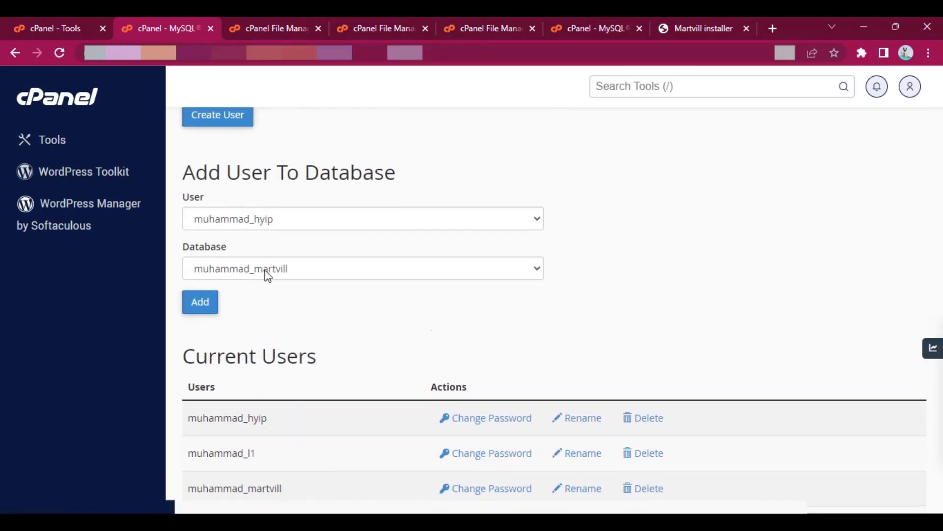
click(282, 220)
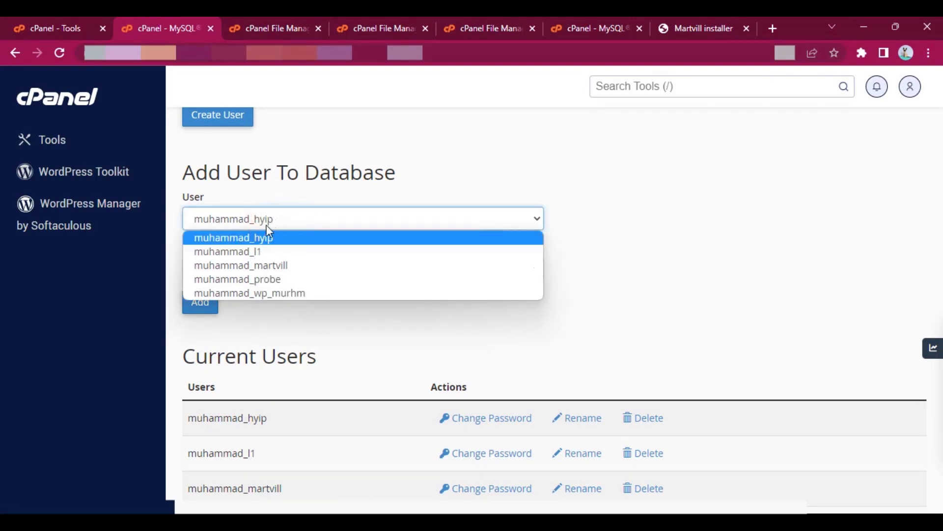
click(268, 265)
click(268, 265)
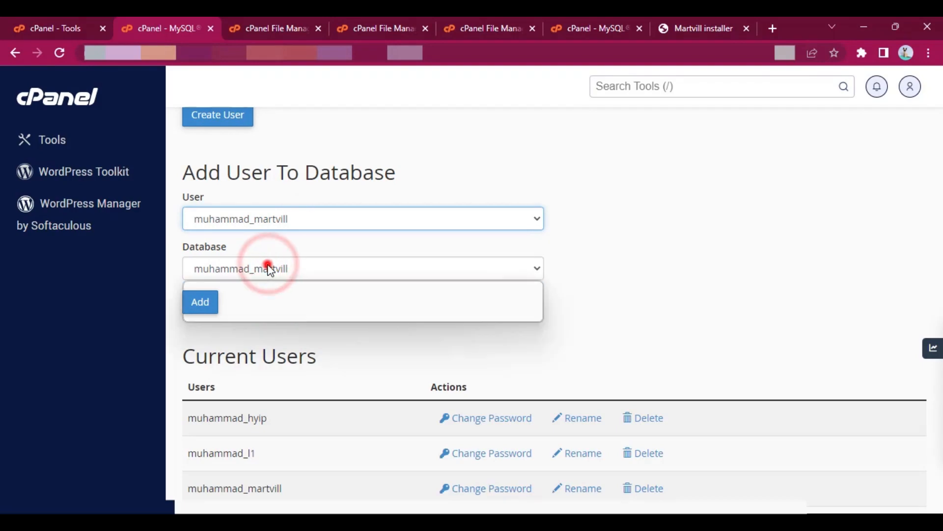
click(272, 289)
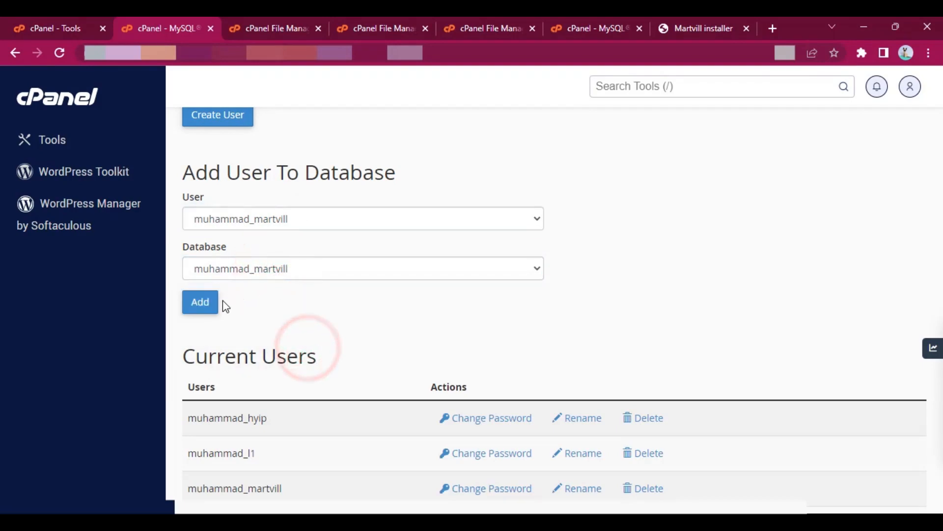
click(210, 307)
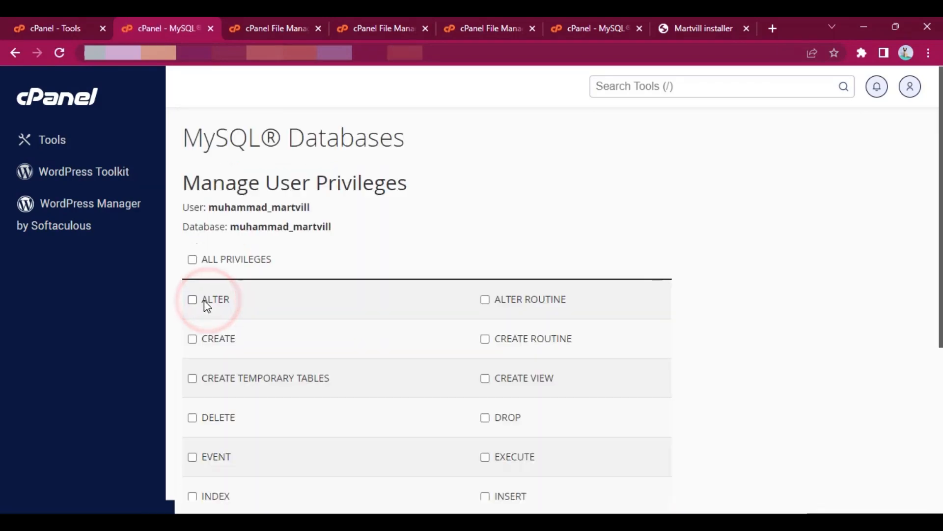
- Grant the martvill user ALL PRIVILEGES on the martvill database, save the change and return to the MySQL Databases overview
scroll(470, 344, down, 5)
scroll(440, 337, up, 4)
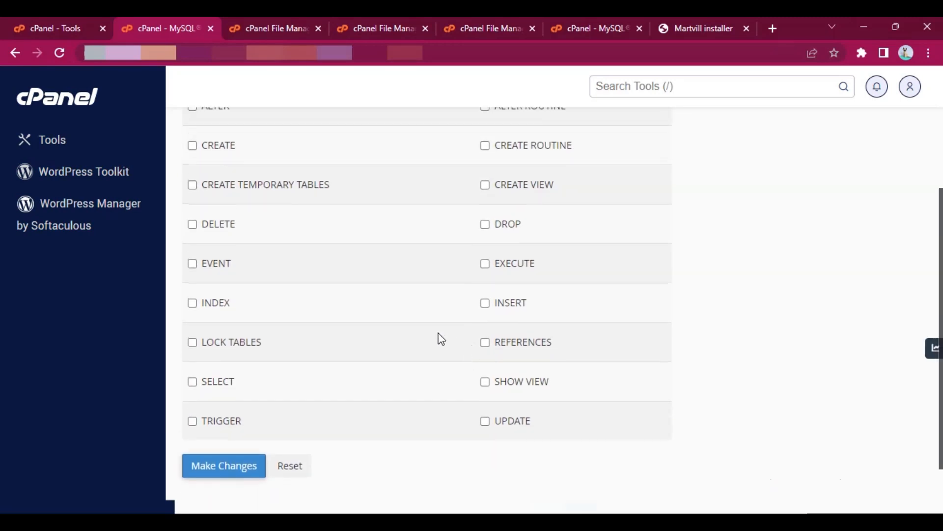
click(241, 205)
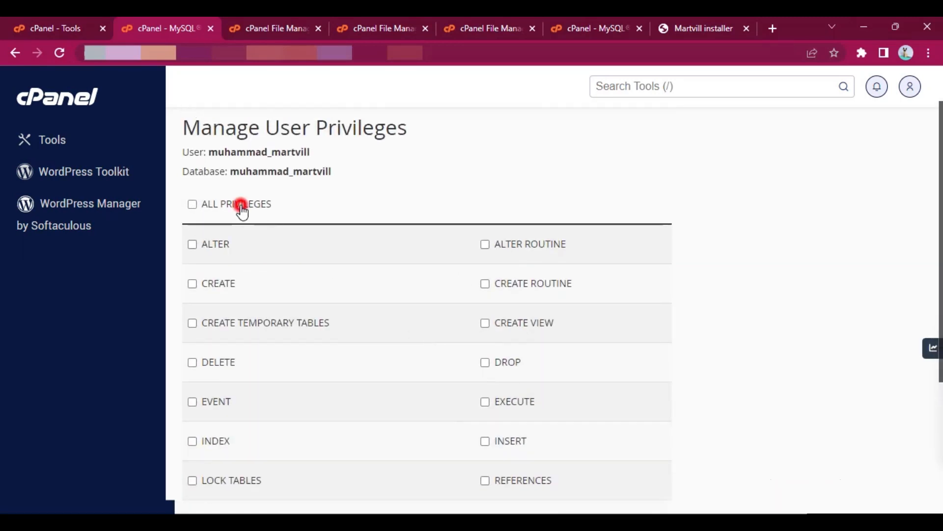
scroll(290, 238, down, 2)
scroll(293, 239, up, 1)
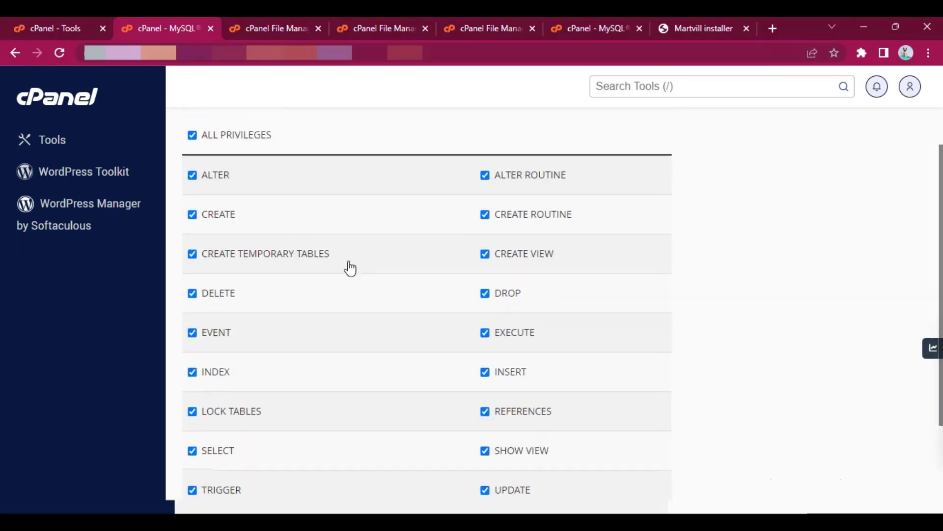
scroll(349, 268, down, 3)
click(228, 395)
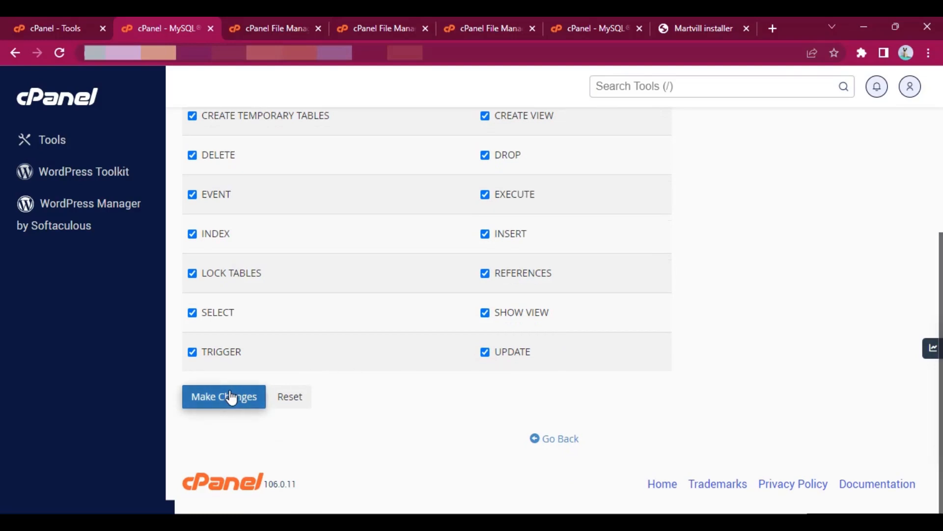
click(229, 396)
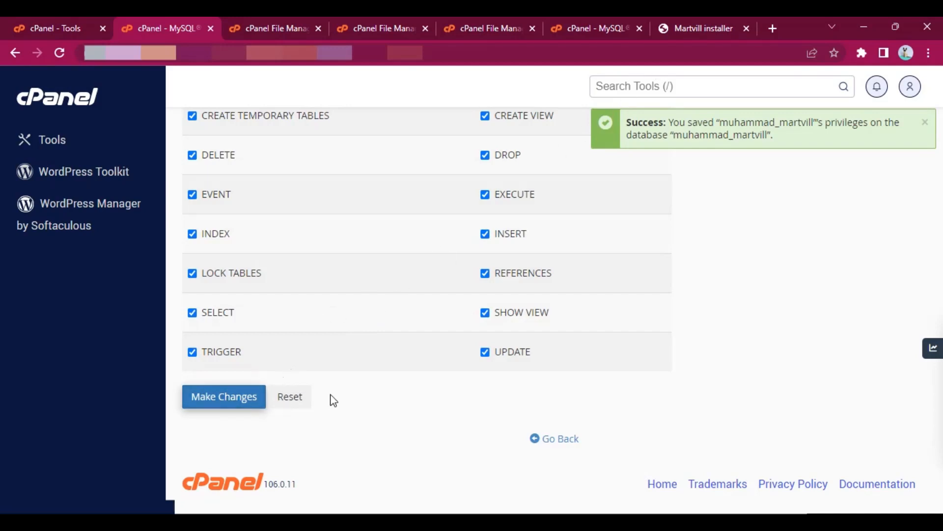
click(562, 438)
- Return to the Martvill installer, turn on dummy data and create the database with the entered settings
click(695, 28)
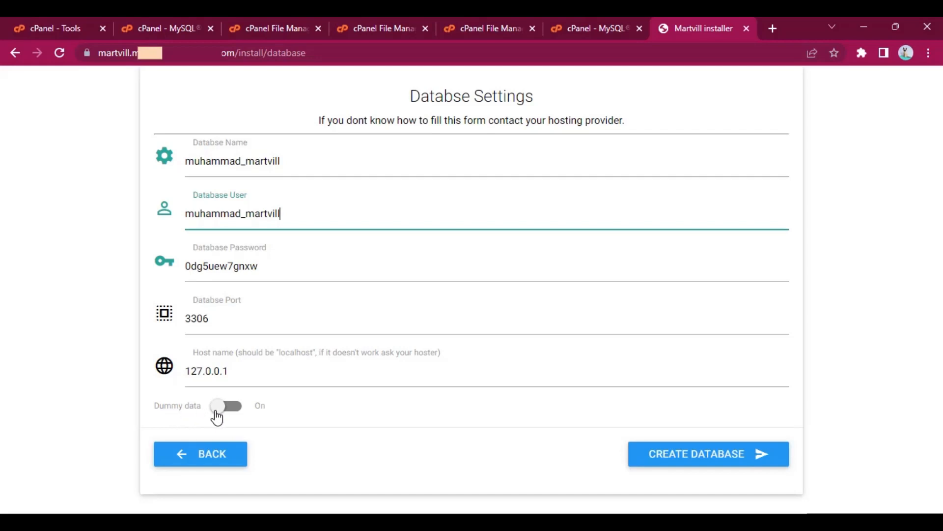
click(312, 414)
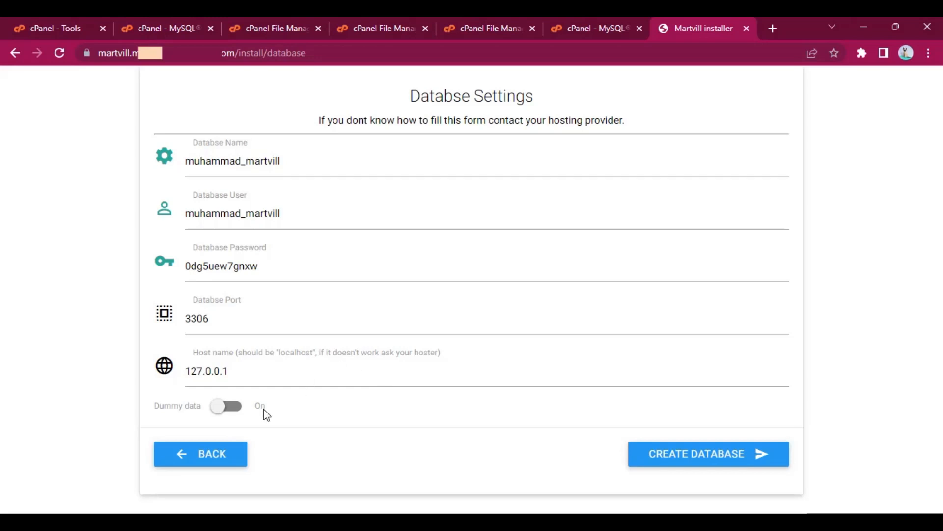
click(340, 418)
click(221, 406)
click(238, 407)
click(234, 410)
click(721, 462)
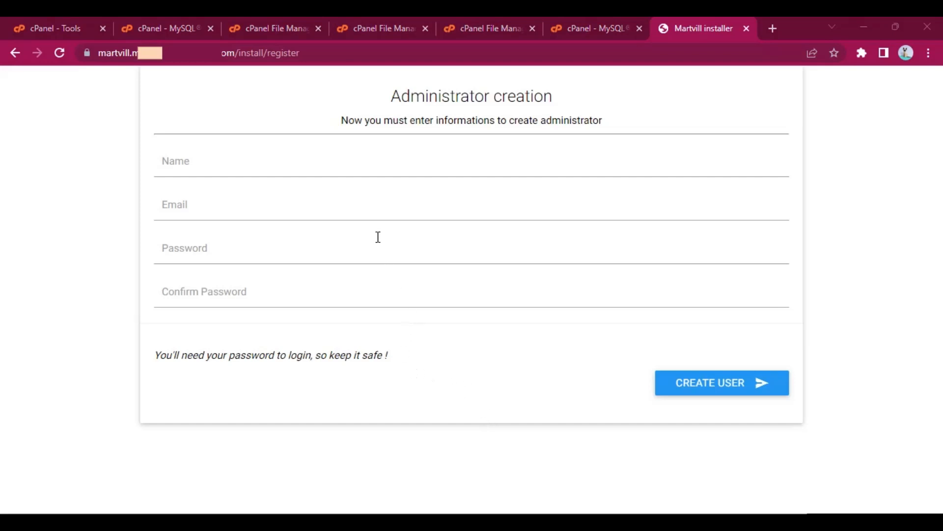
- Create the administrator account with the name Admin, the admin e-mail, and the account password entered and confirmed
click(335, 167)
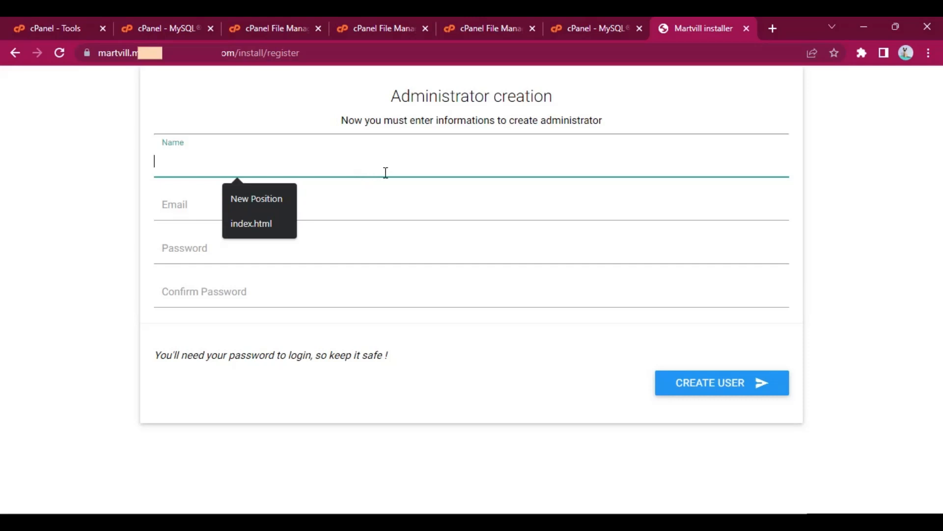
text(Admin)
key(Tab)
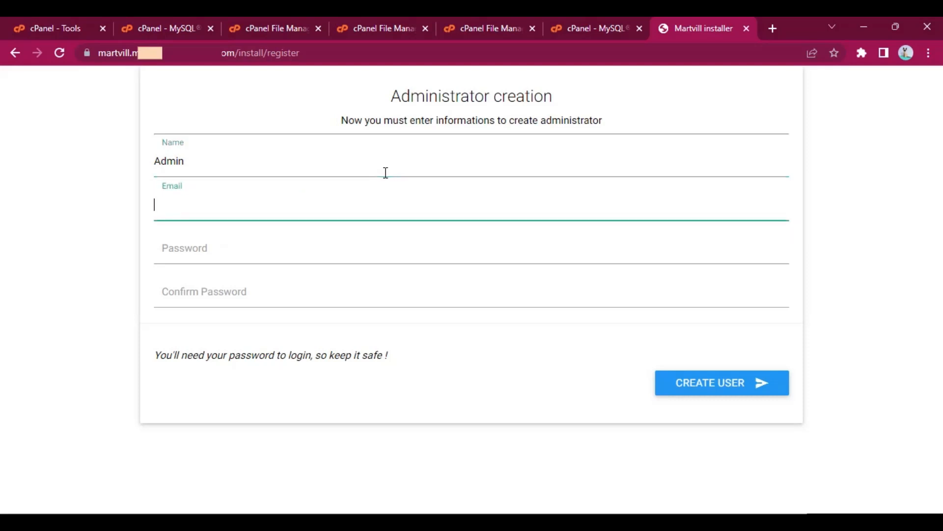
text(admin@demo.com)
key(Tab)
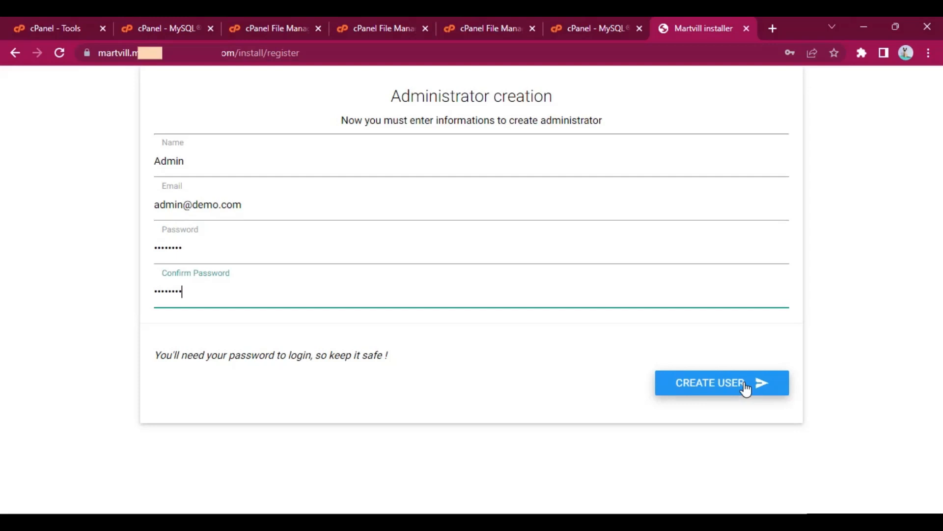
click(745, 388)
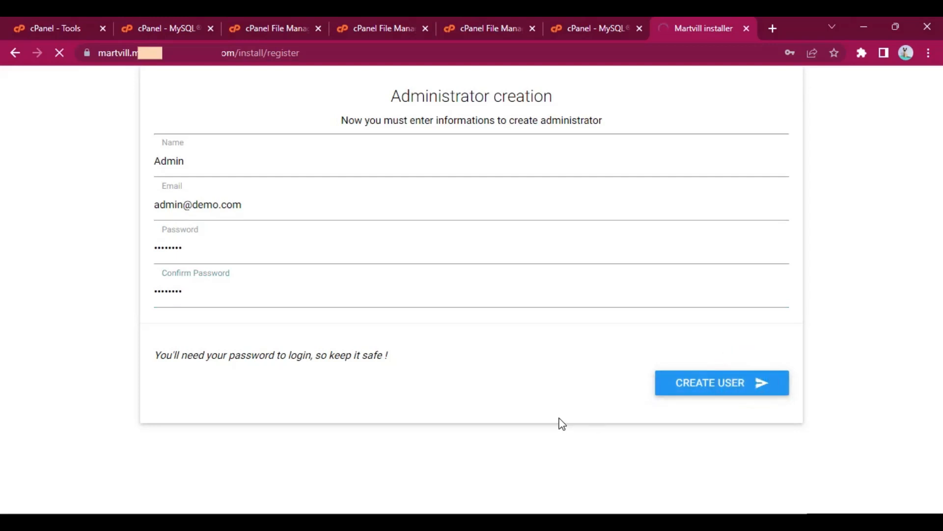
- Save the administrator's login in the browser and open the Martvill login page from the installer's finish page
click(595, 237)
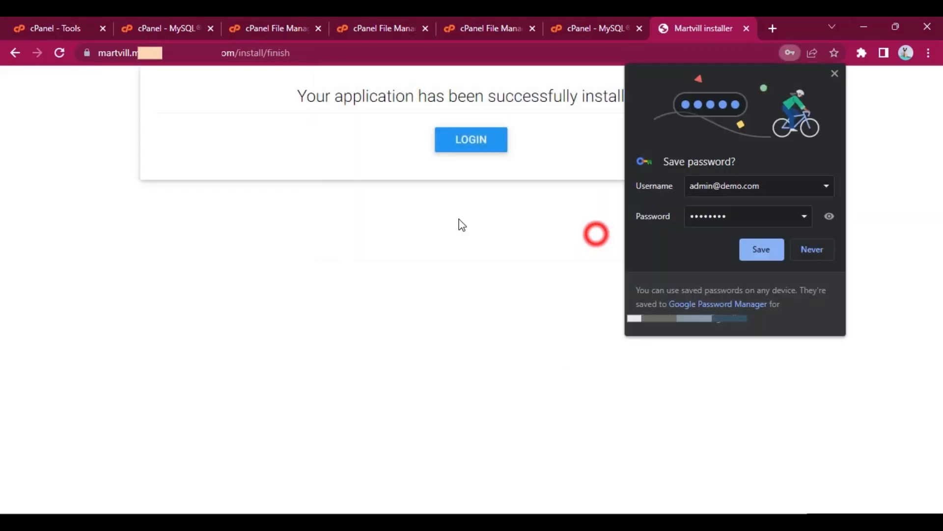
click(778, 251)
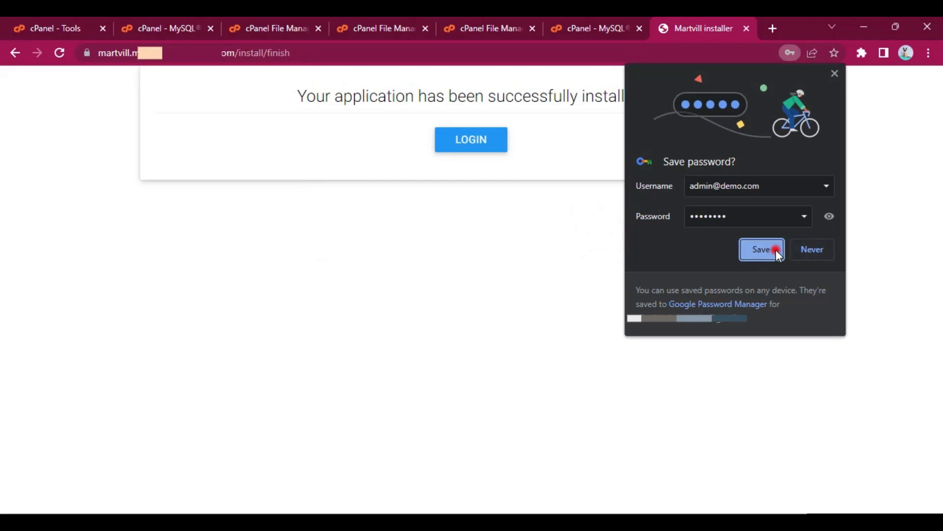
click(490, 145)
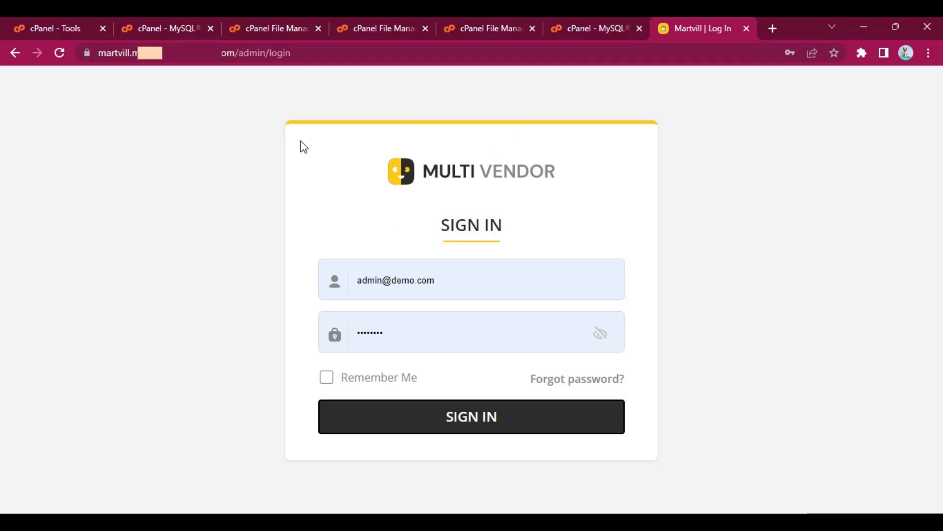
- Open the Martvill storefront by removing admin/login from the page address
click(247, 52)
drag(270, 52, 393, 71)
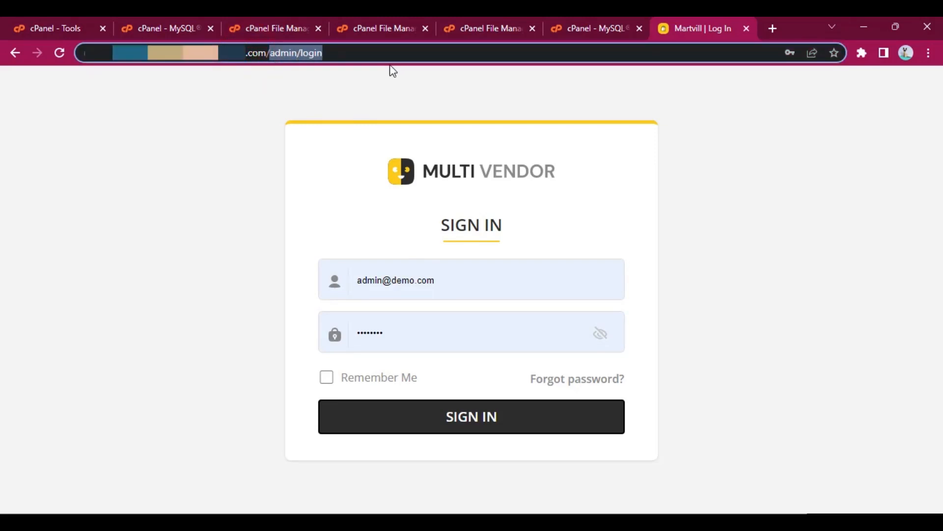
key(BackSpace)
key(Return)
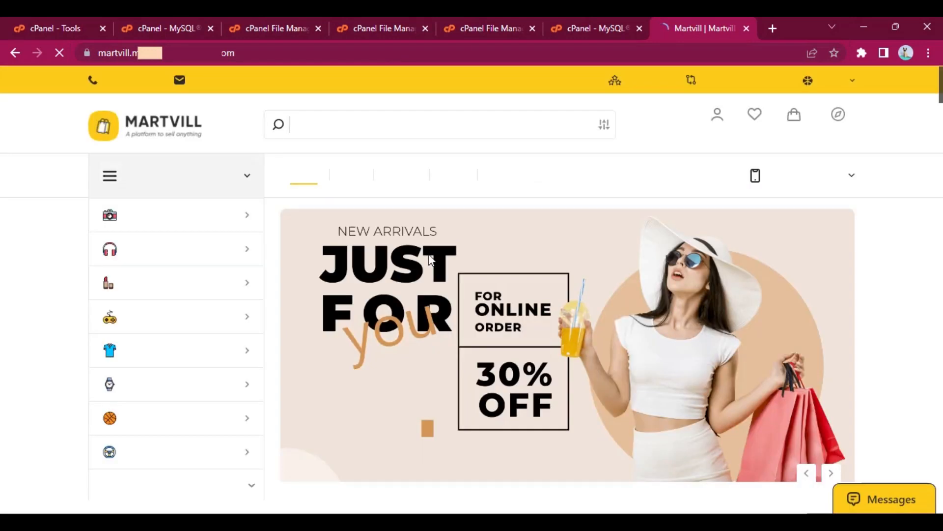
- Look through the storefront home page, including the banner, category menu, top categories, weekly deals and featured products
scroll(429, 241, down, 7)
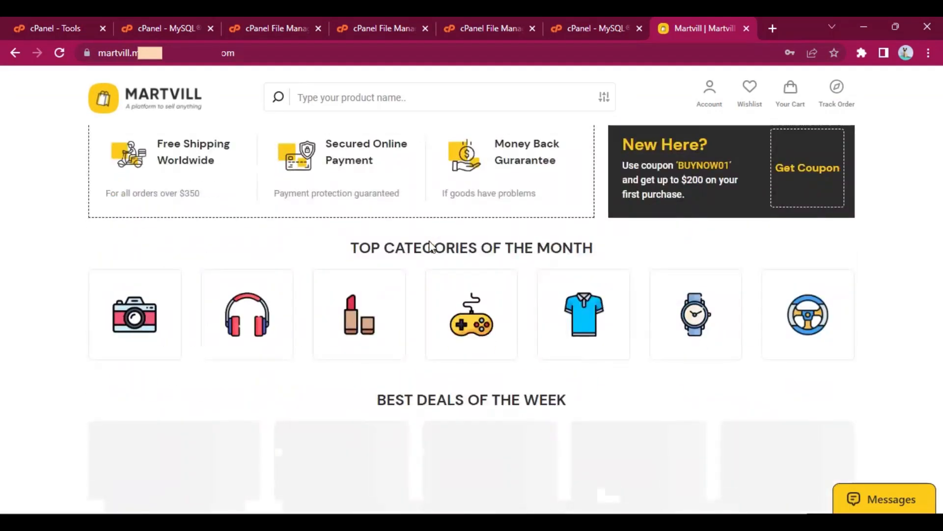
scroll(430, 240, down, 1)
scroll(429, 240, up, 3)
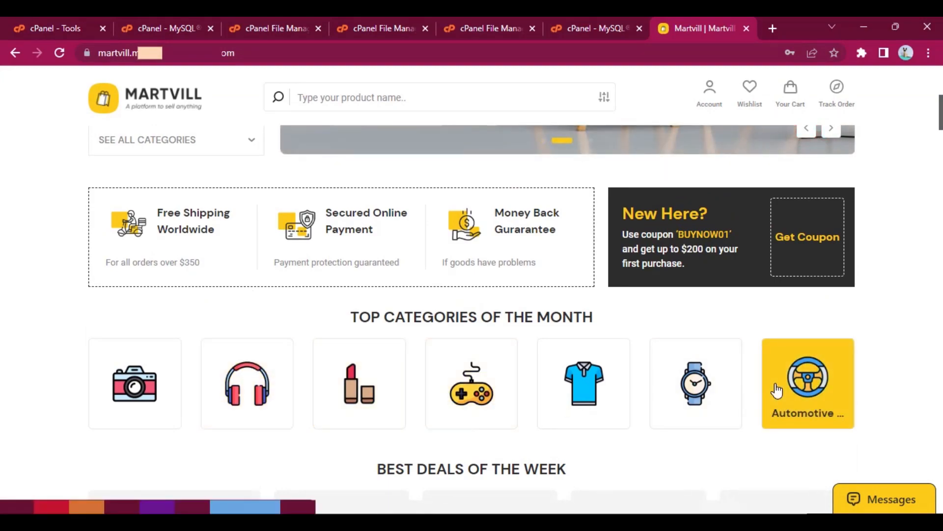
scroll(776, 386, up, 5)
scroll(706, 344, down, 2)
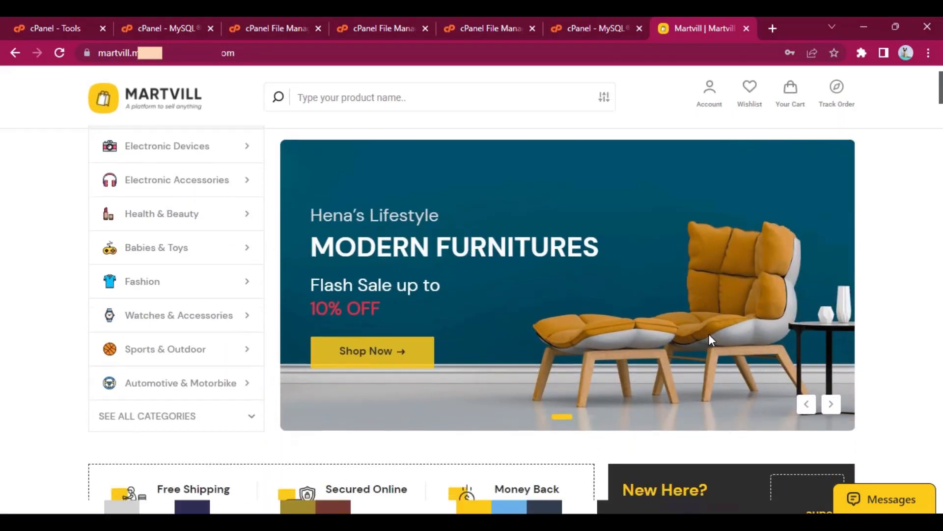
scroll(708, 334, down, 8)
scroll(715, 338, down, 15)
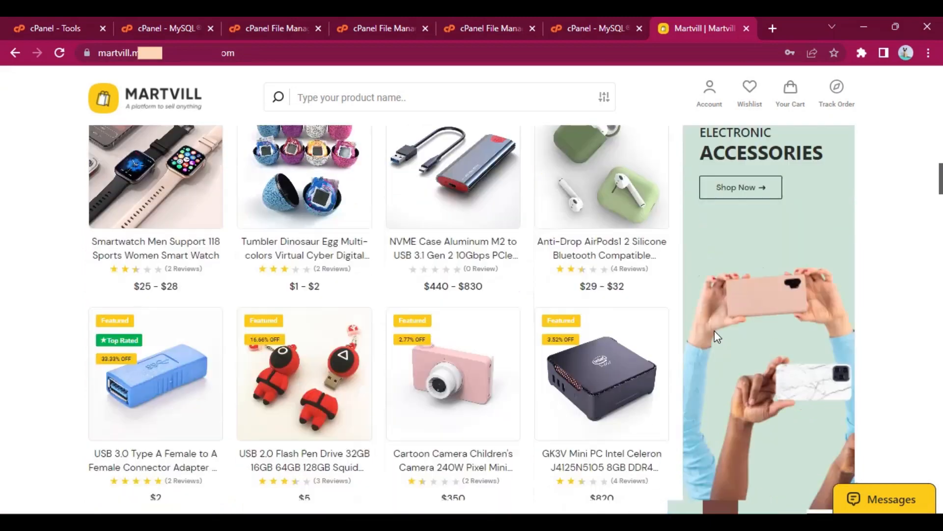
scroll(715, 334, up, 20)
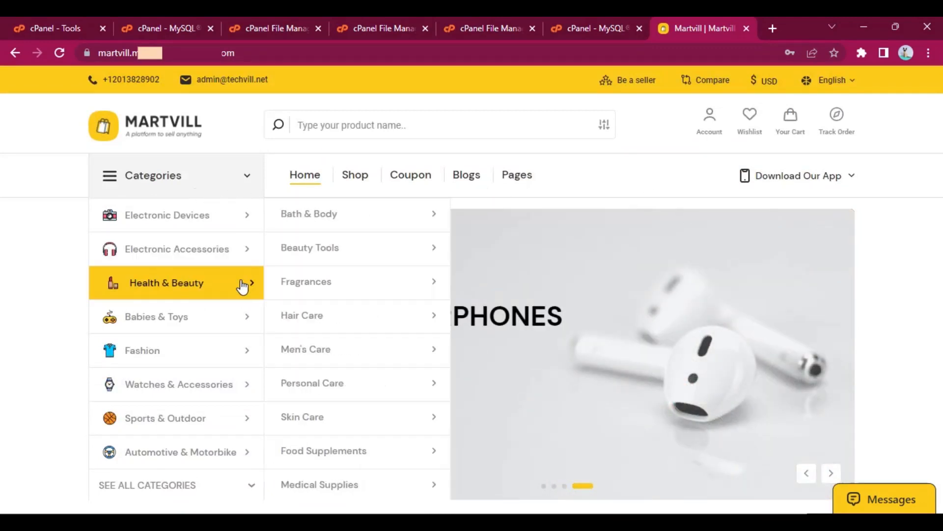
scroll(242, 286, down, 4)
scroll(236, 280, down, 12)
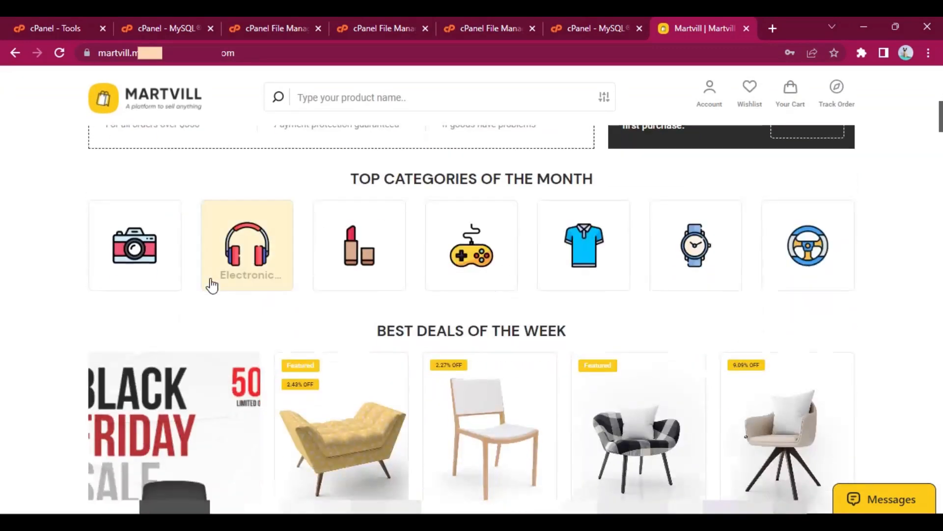
scroll(567, 267, up, 6)
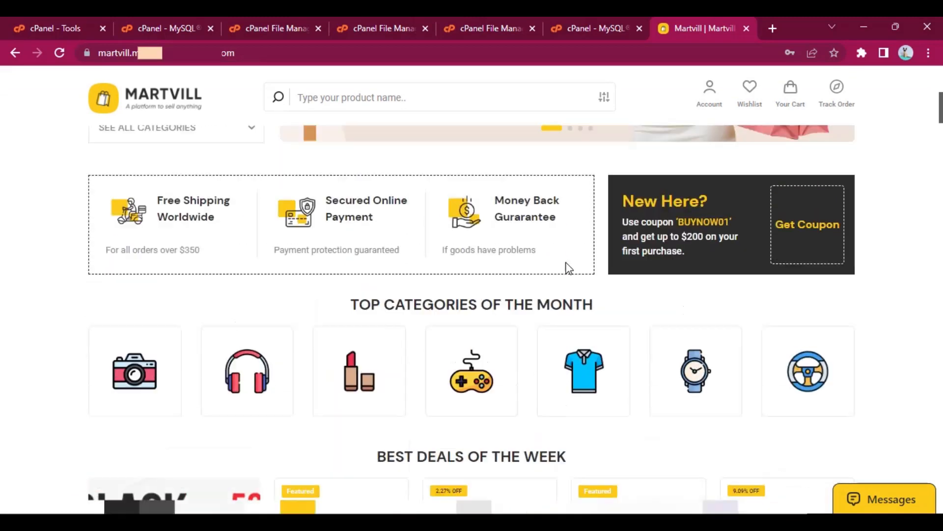
scroll(306, 295, down, 1)
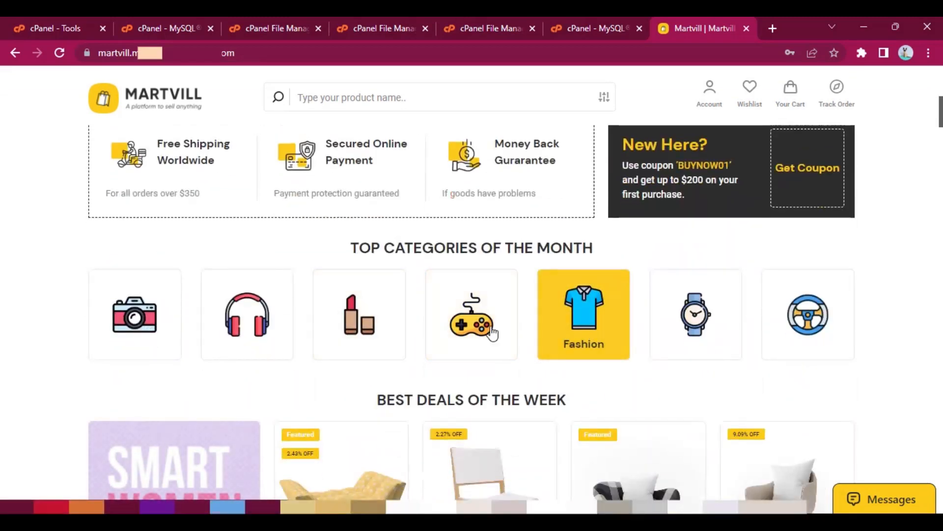
scroll(443, 330, up, 8)
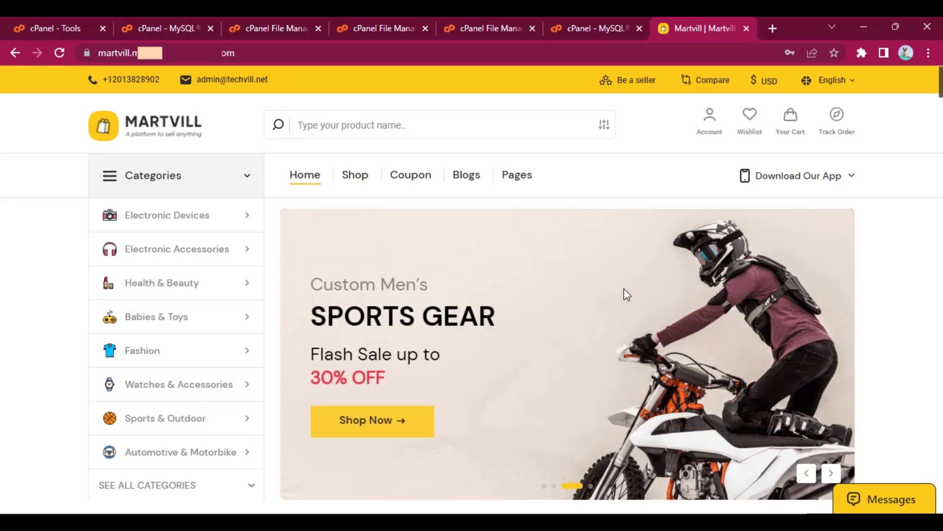
- Open the admin sign-in page by adding /admin to the site address
click(325, 57)
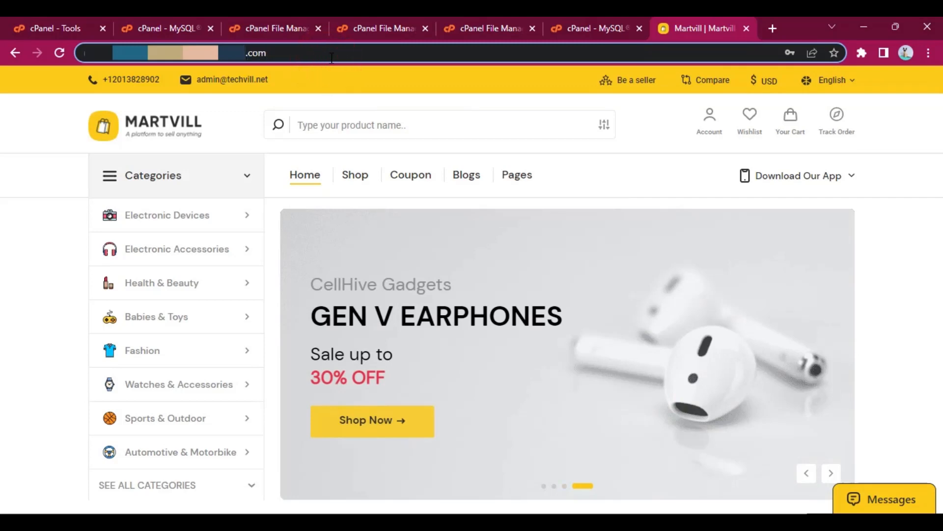
key(ctrl+v)
text(admin)
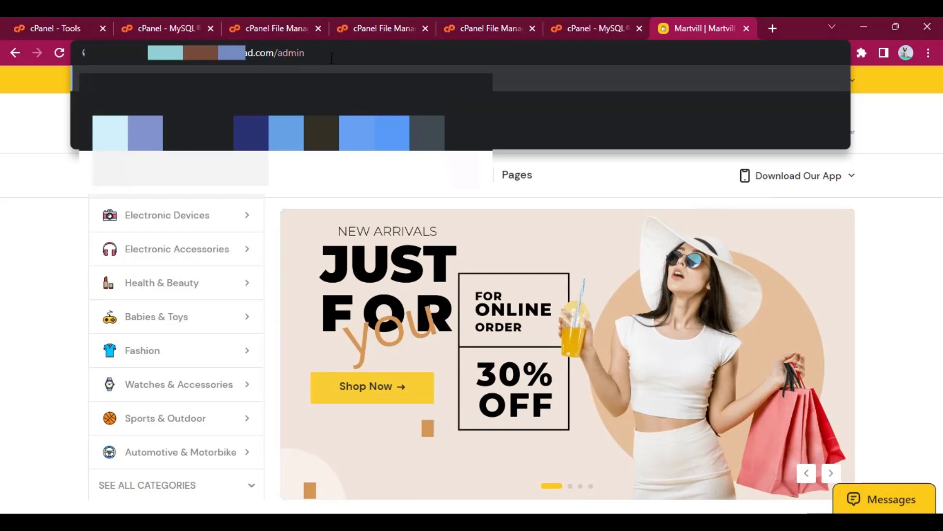
key(Return)
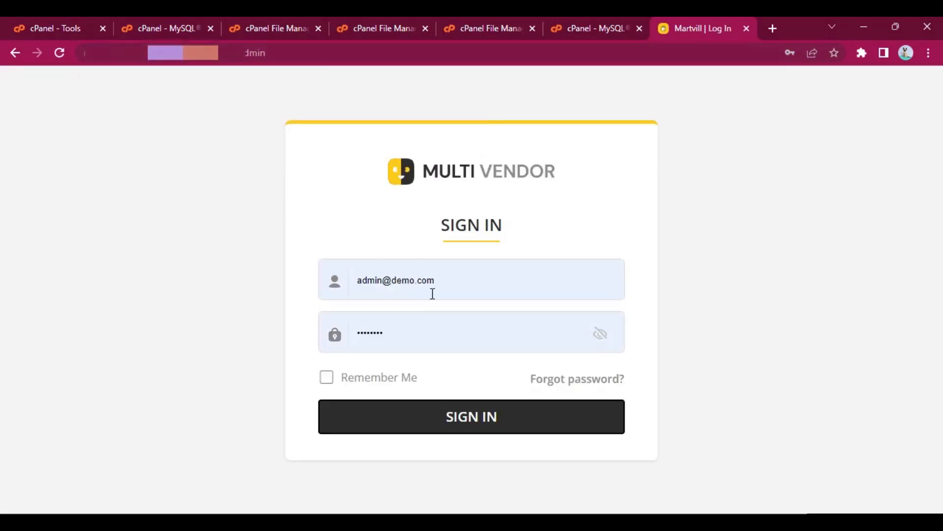
- Sign in to the Martvill admin area with the prefilled administrator e-mail and password
click(436, 289)
click(228, 338)
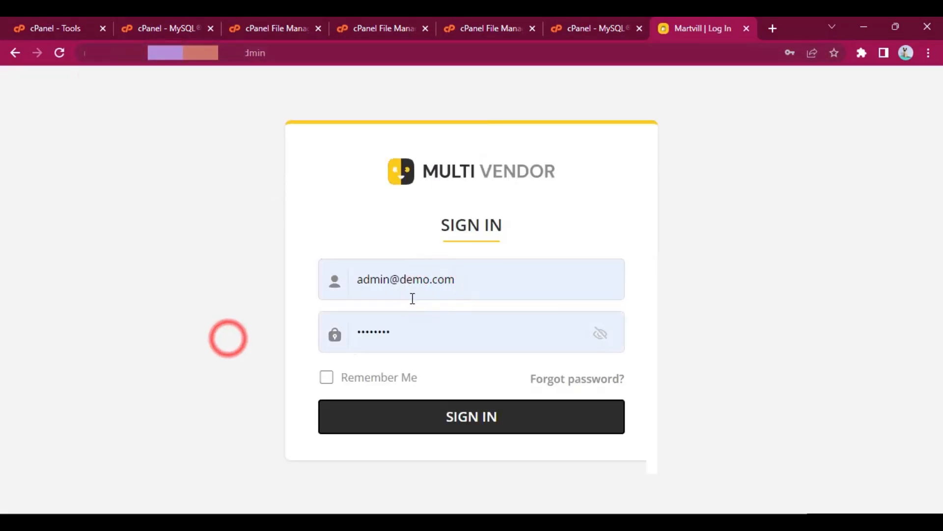
triple_click(375, 285)
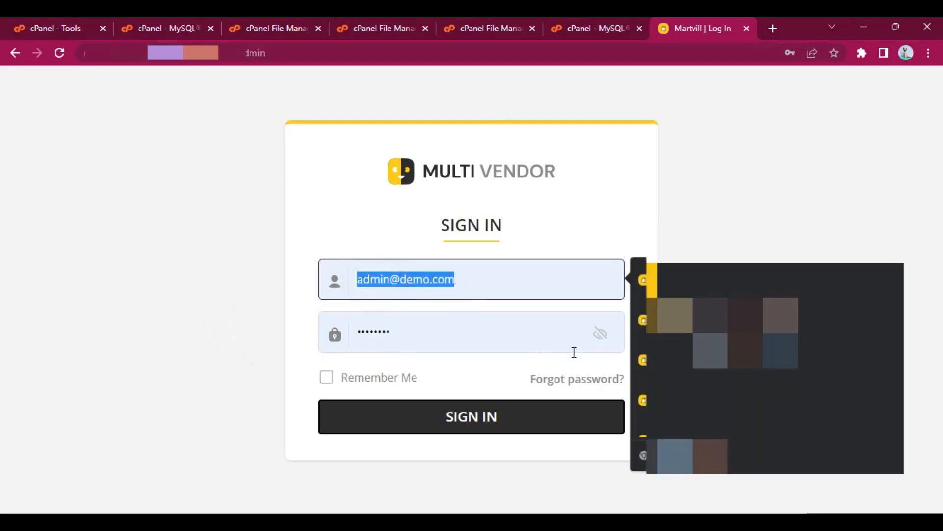
click(279, 358)
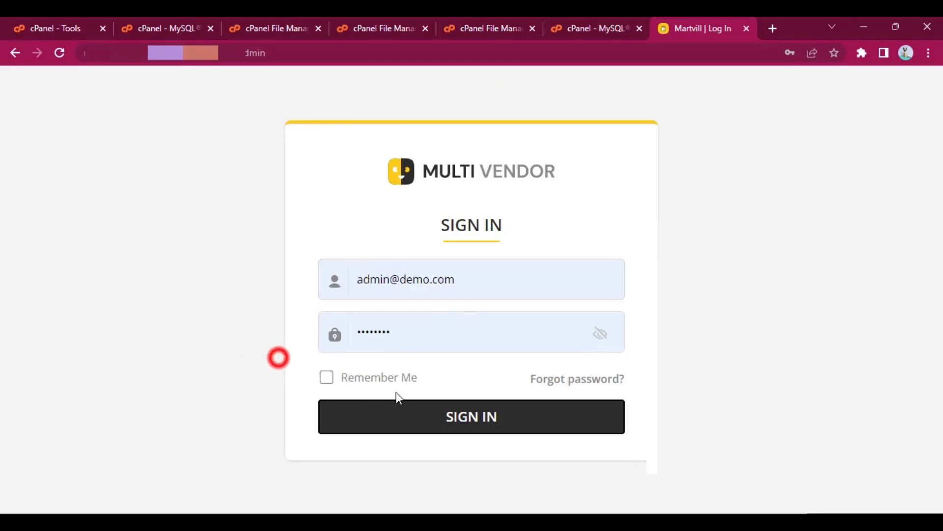
click(474, 416)
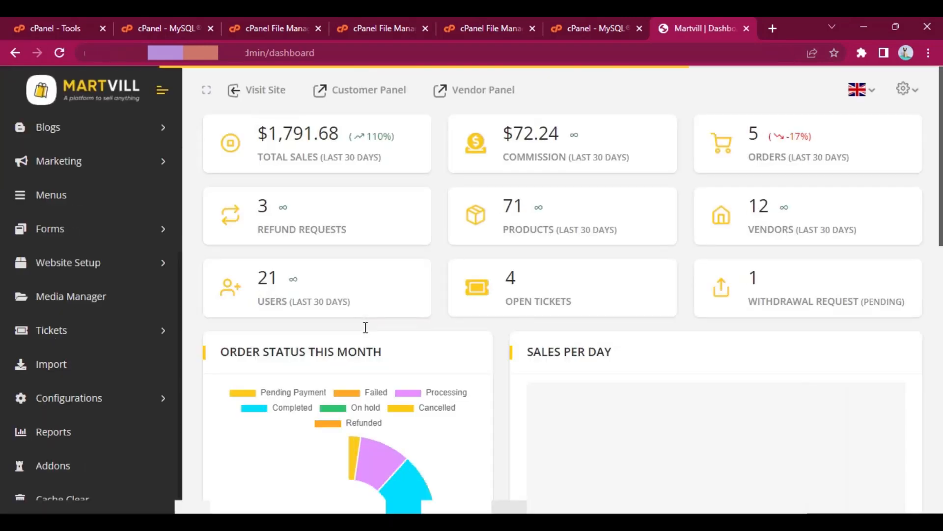
- Look through the admin dashboard's statistics, charts, top vendors, vendor requests and best-seller lists
click(593, 236)
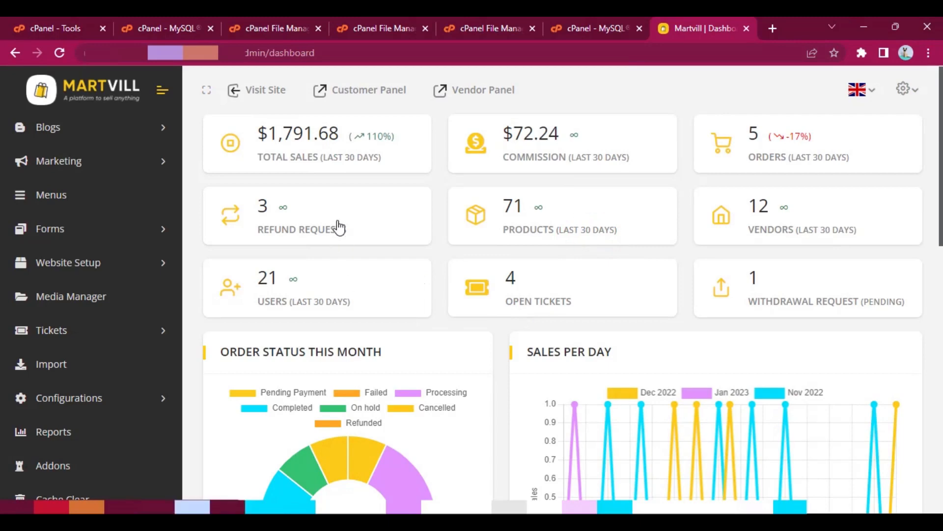
scroll(766, 290, down, 10)
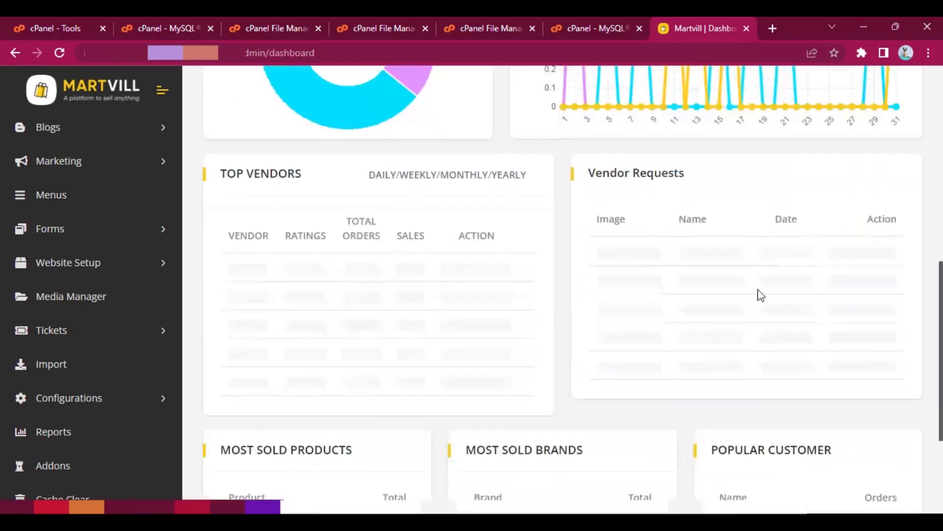
scroll(727, 301, down, 3)
scroll(712, 306, up, 13)
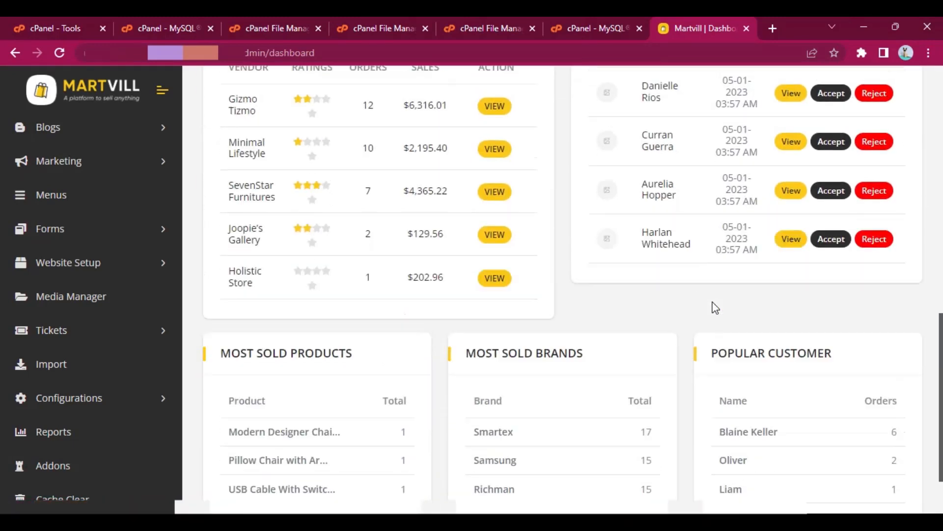